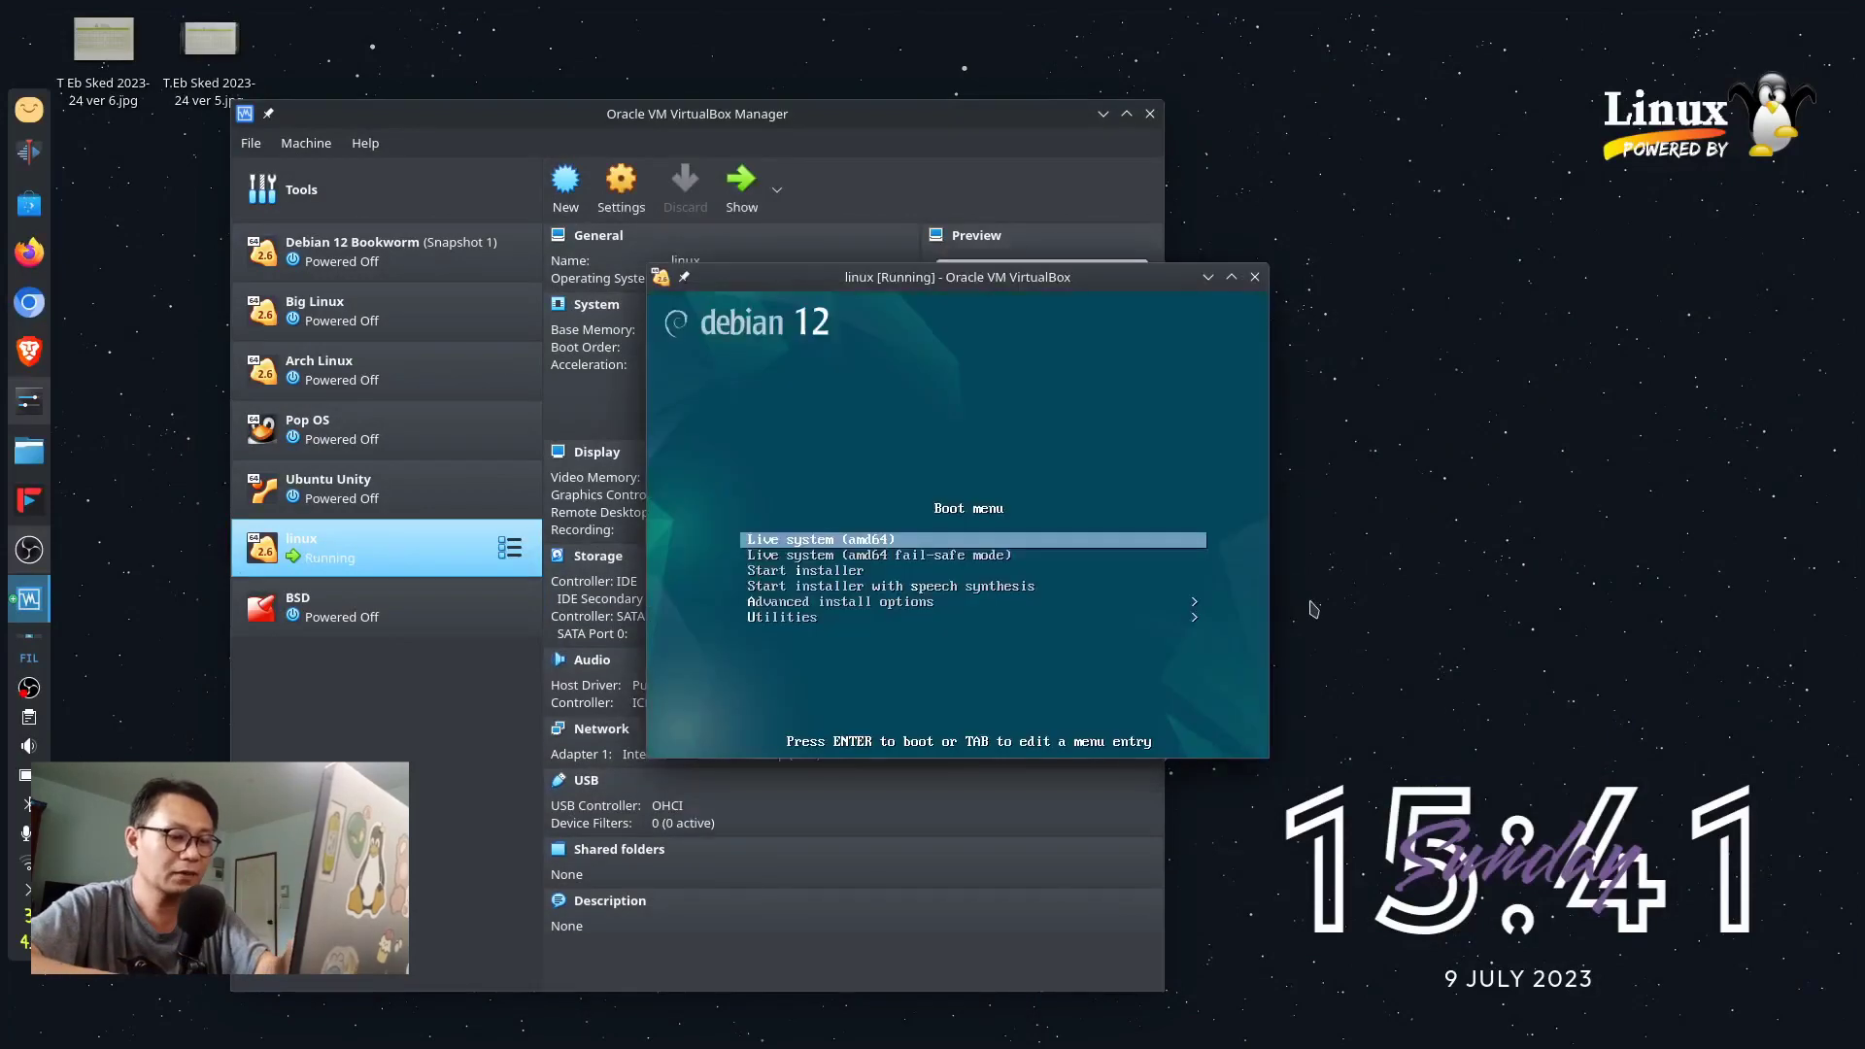
Switch the running virtual machine to full screen and choose Start installer in the Debian 12 boot menu.
key(Control_R+f)
key(Return)
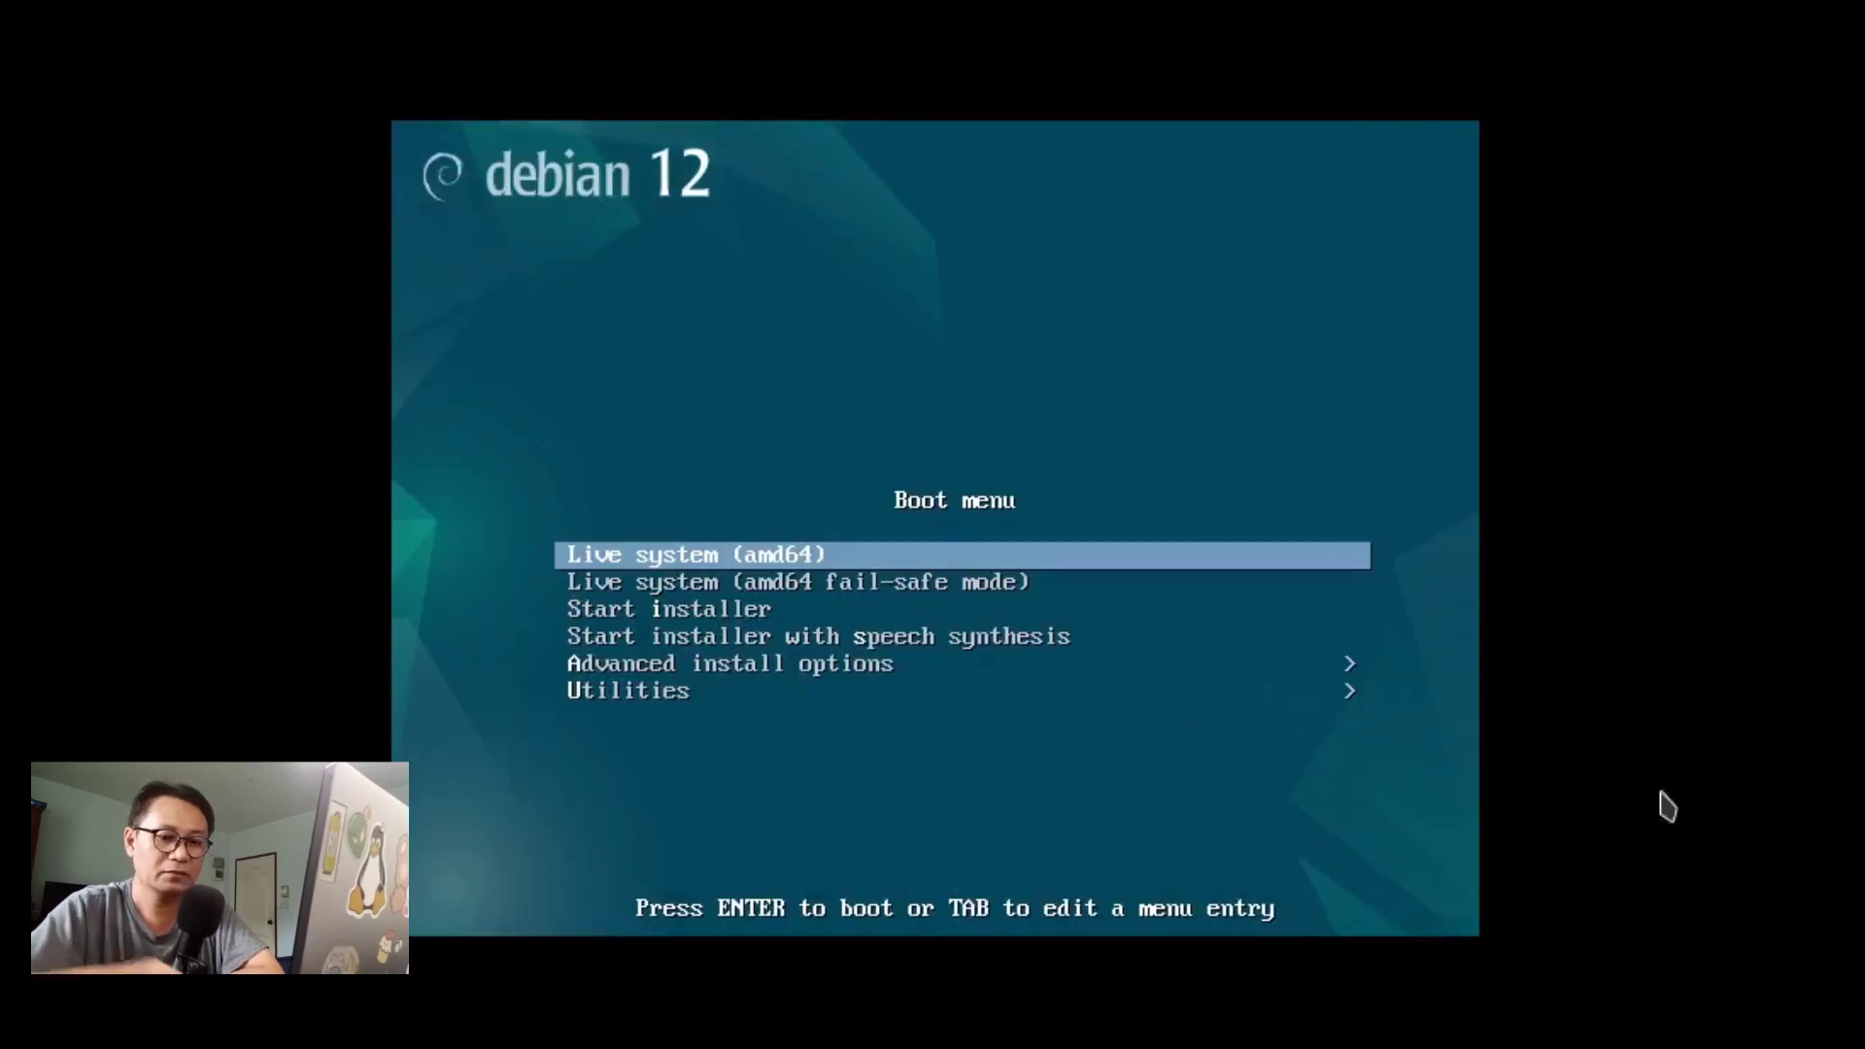
key(Down)
key(Down)
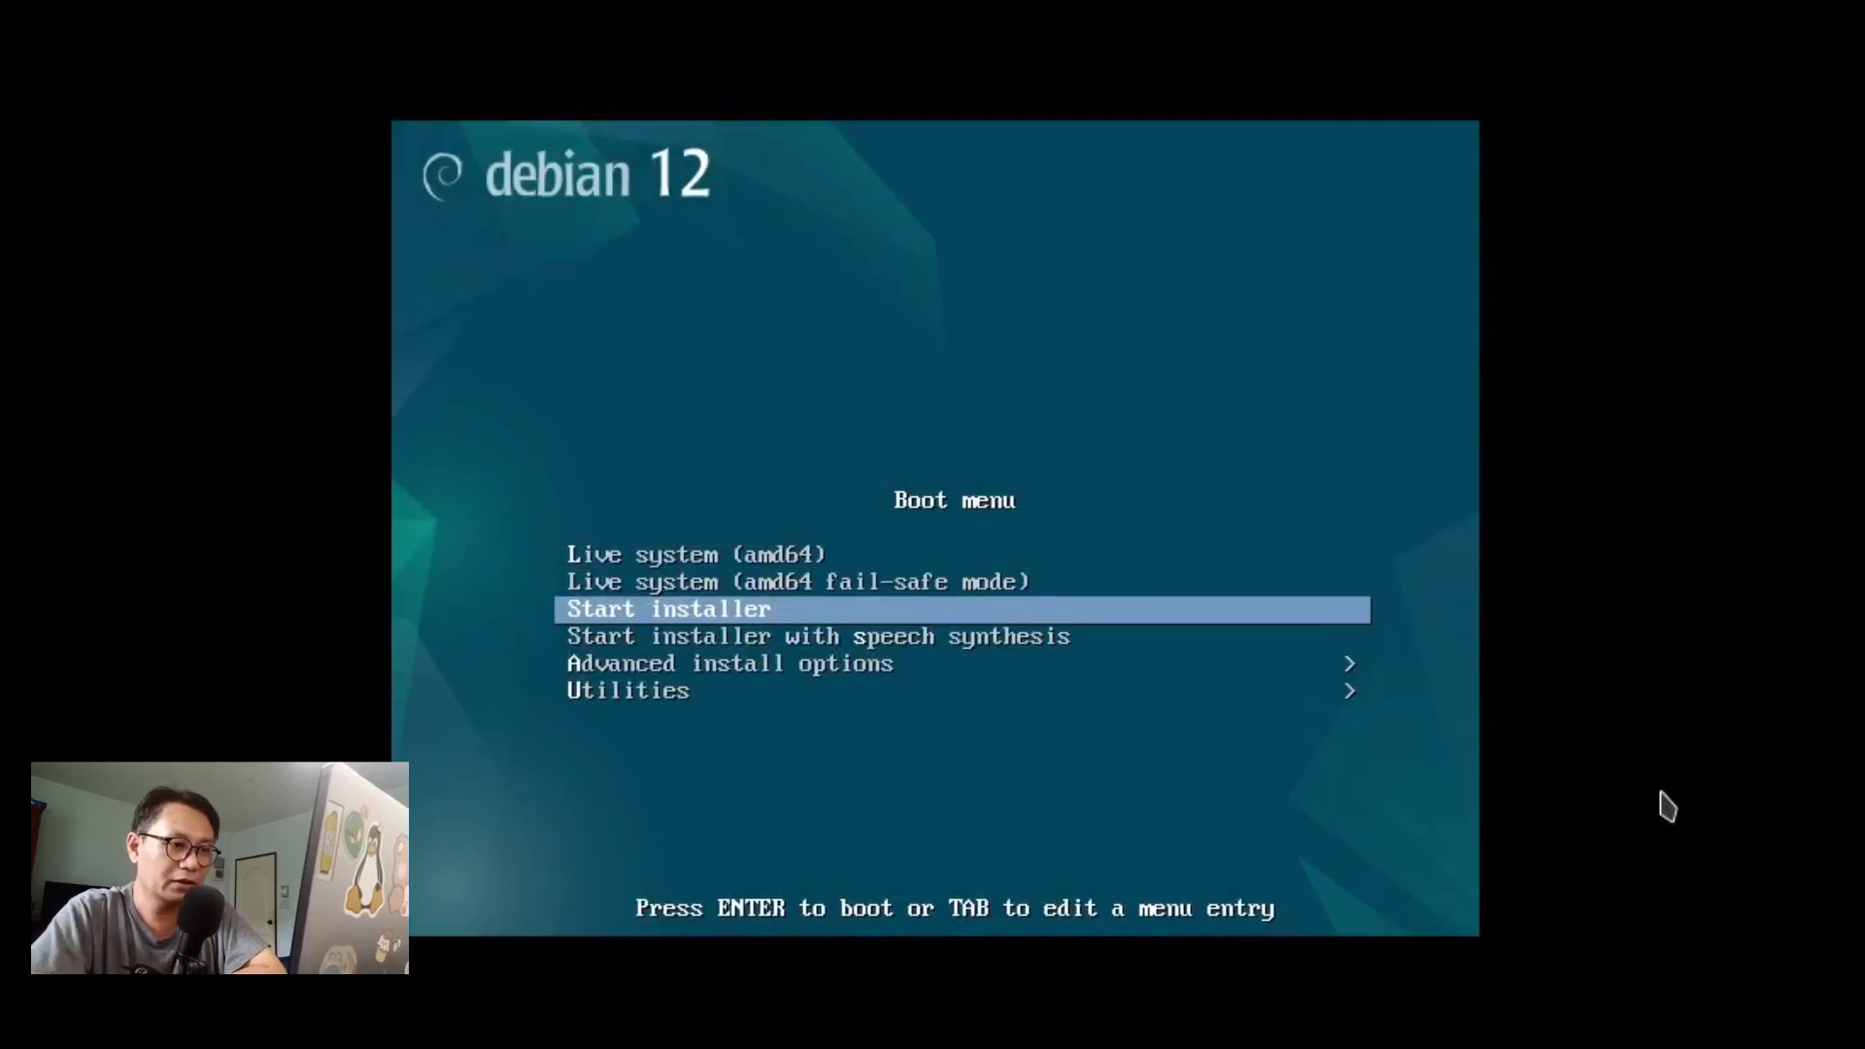
key(Return)
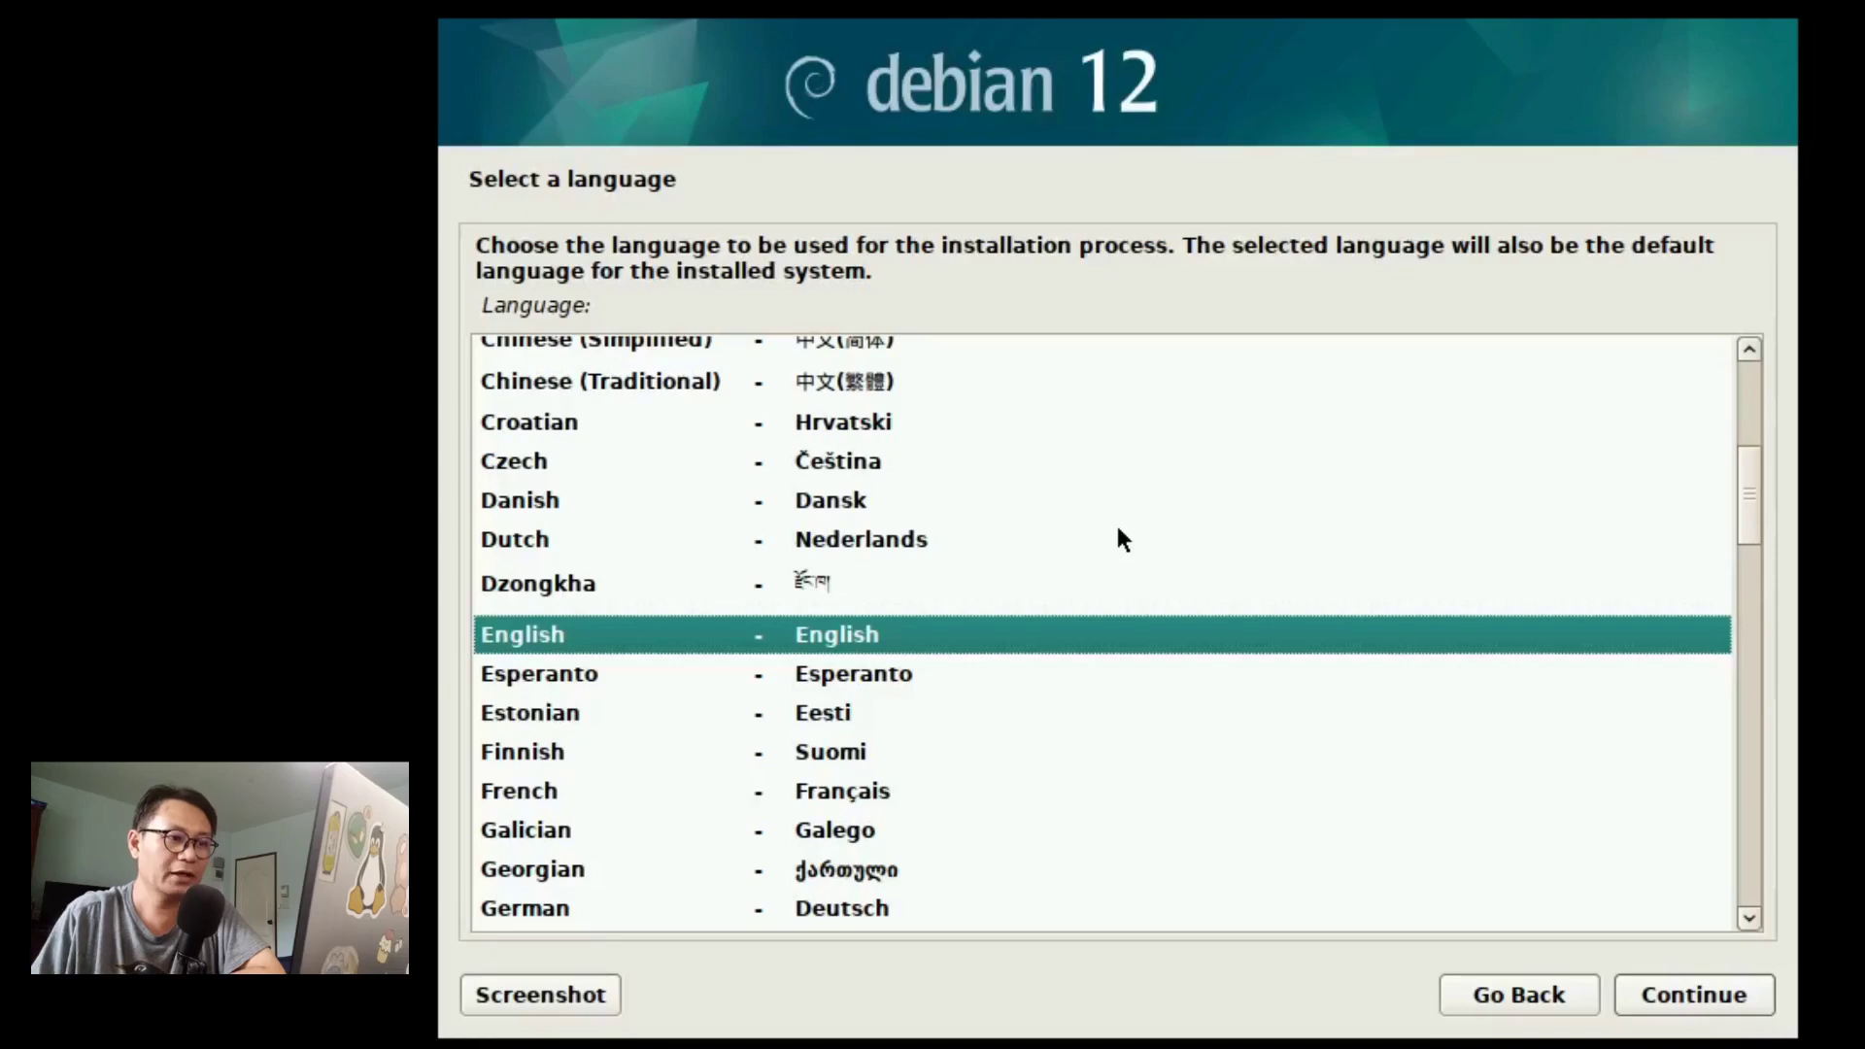
Accept English as the installation language, set the location to Philippines, and continue to the hostname page.
click(1717, 984)
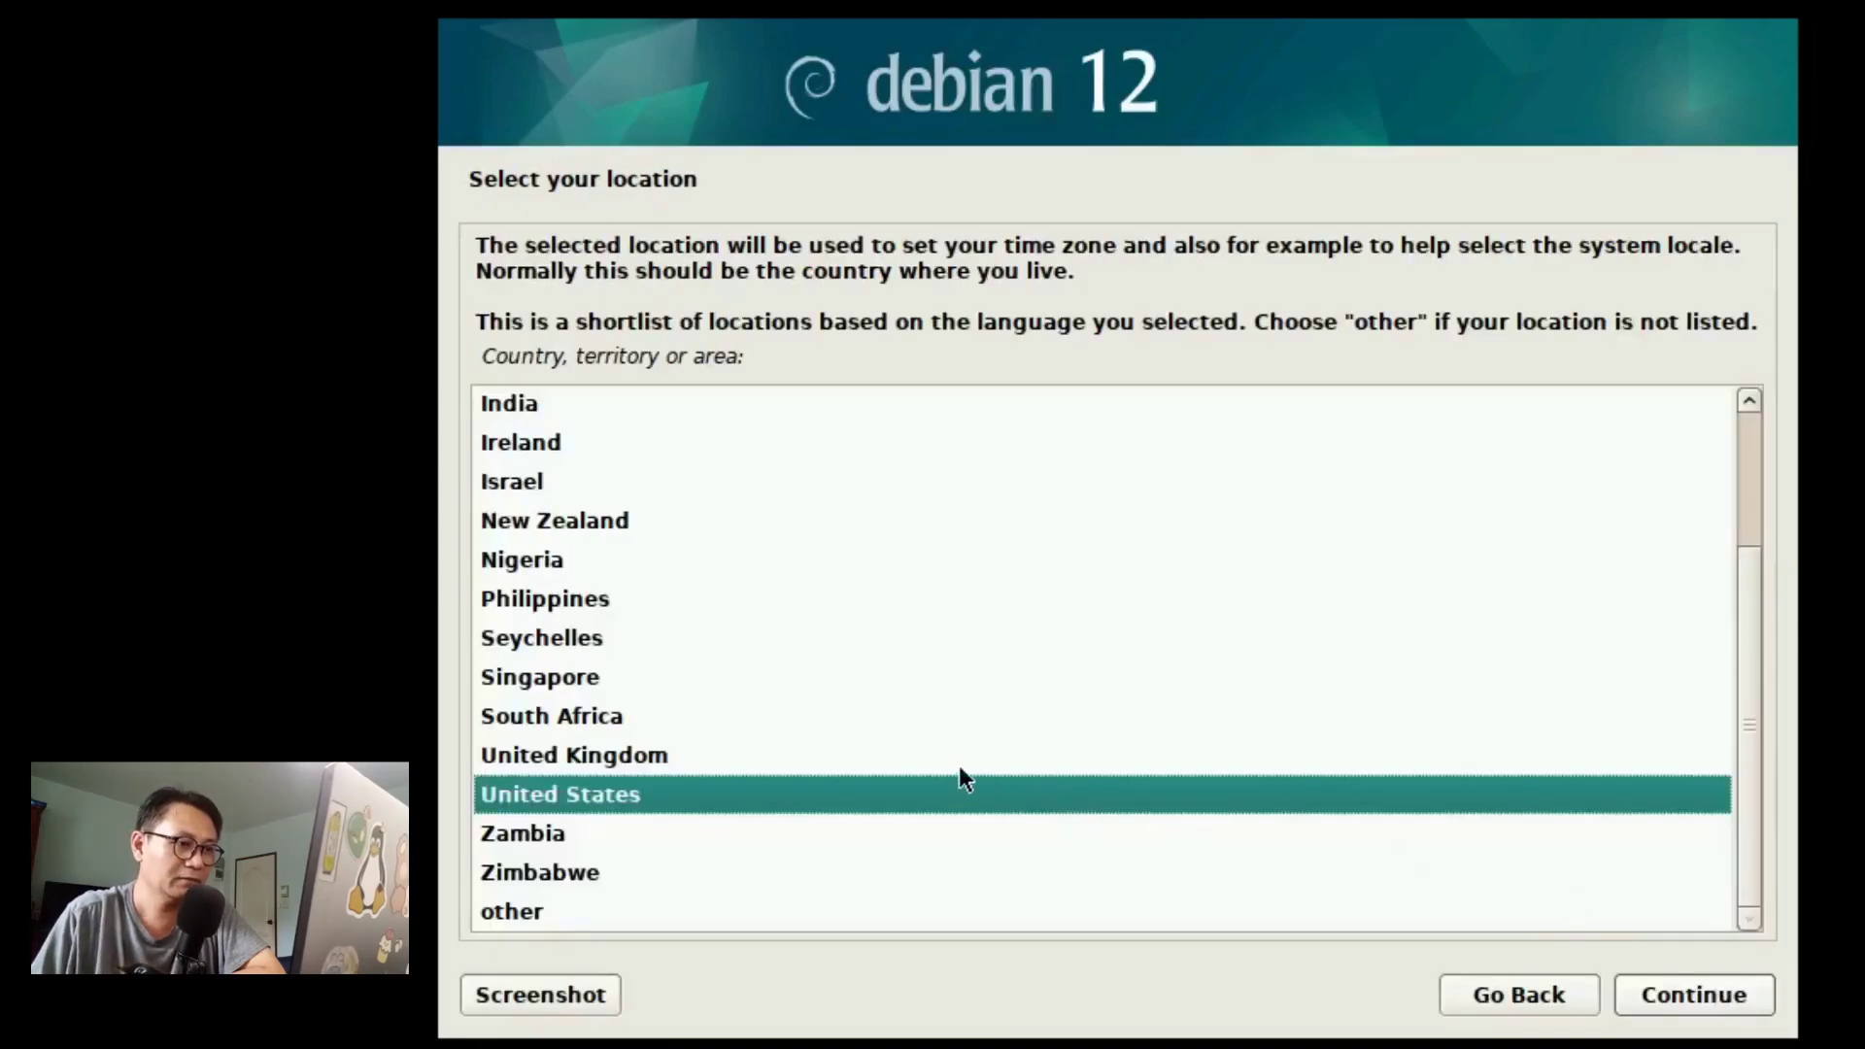
scroll(918, 683, up, 2)
scroll(917, 684, down, 2)
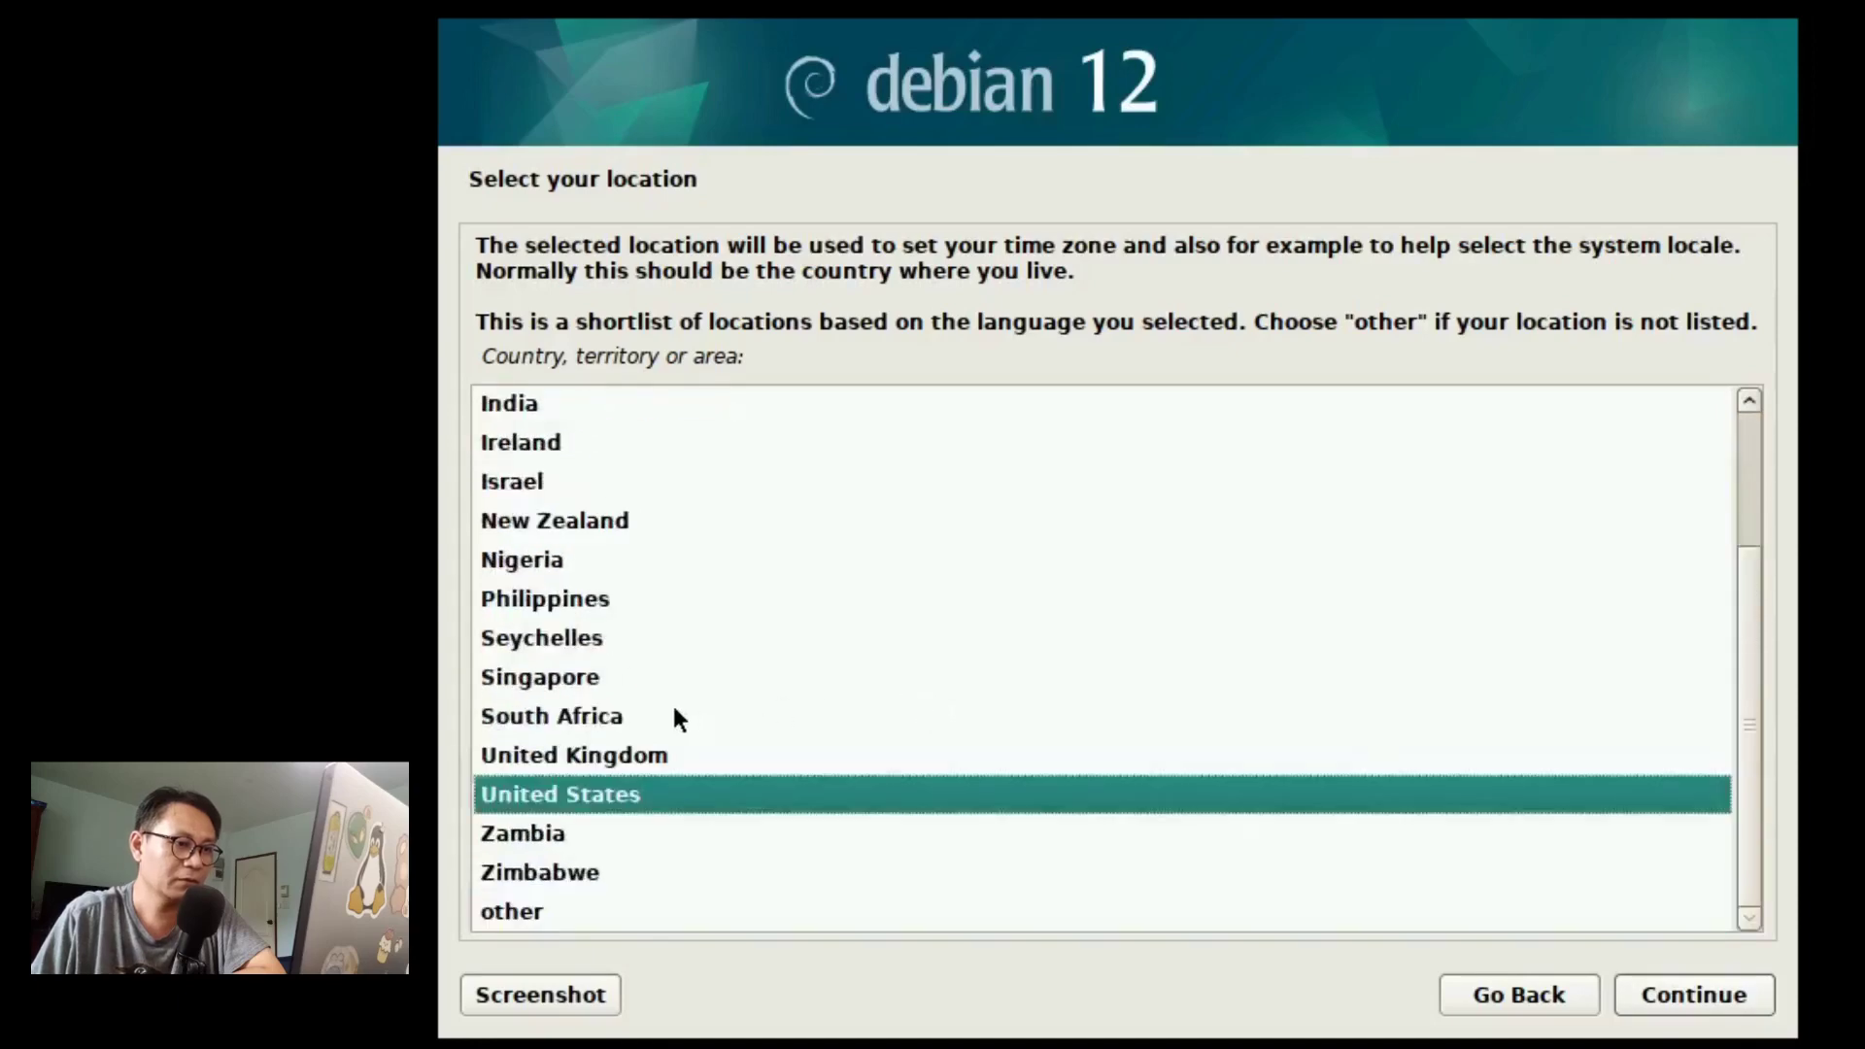
click(686, 607)
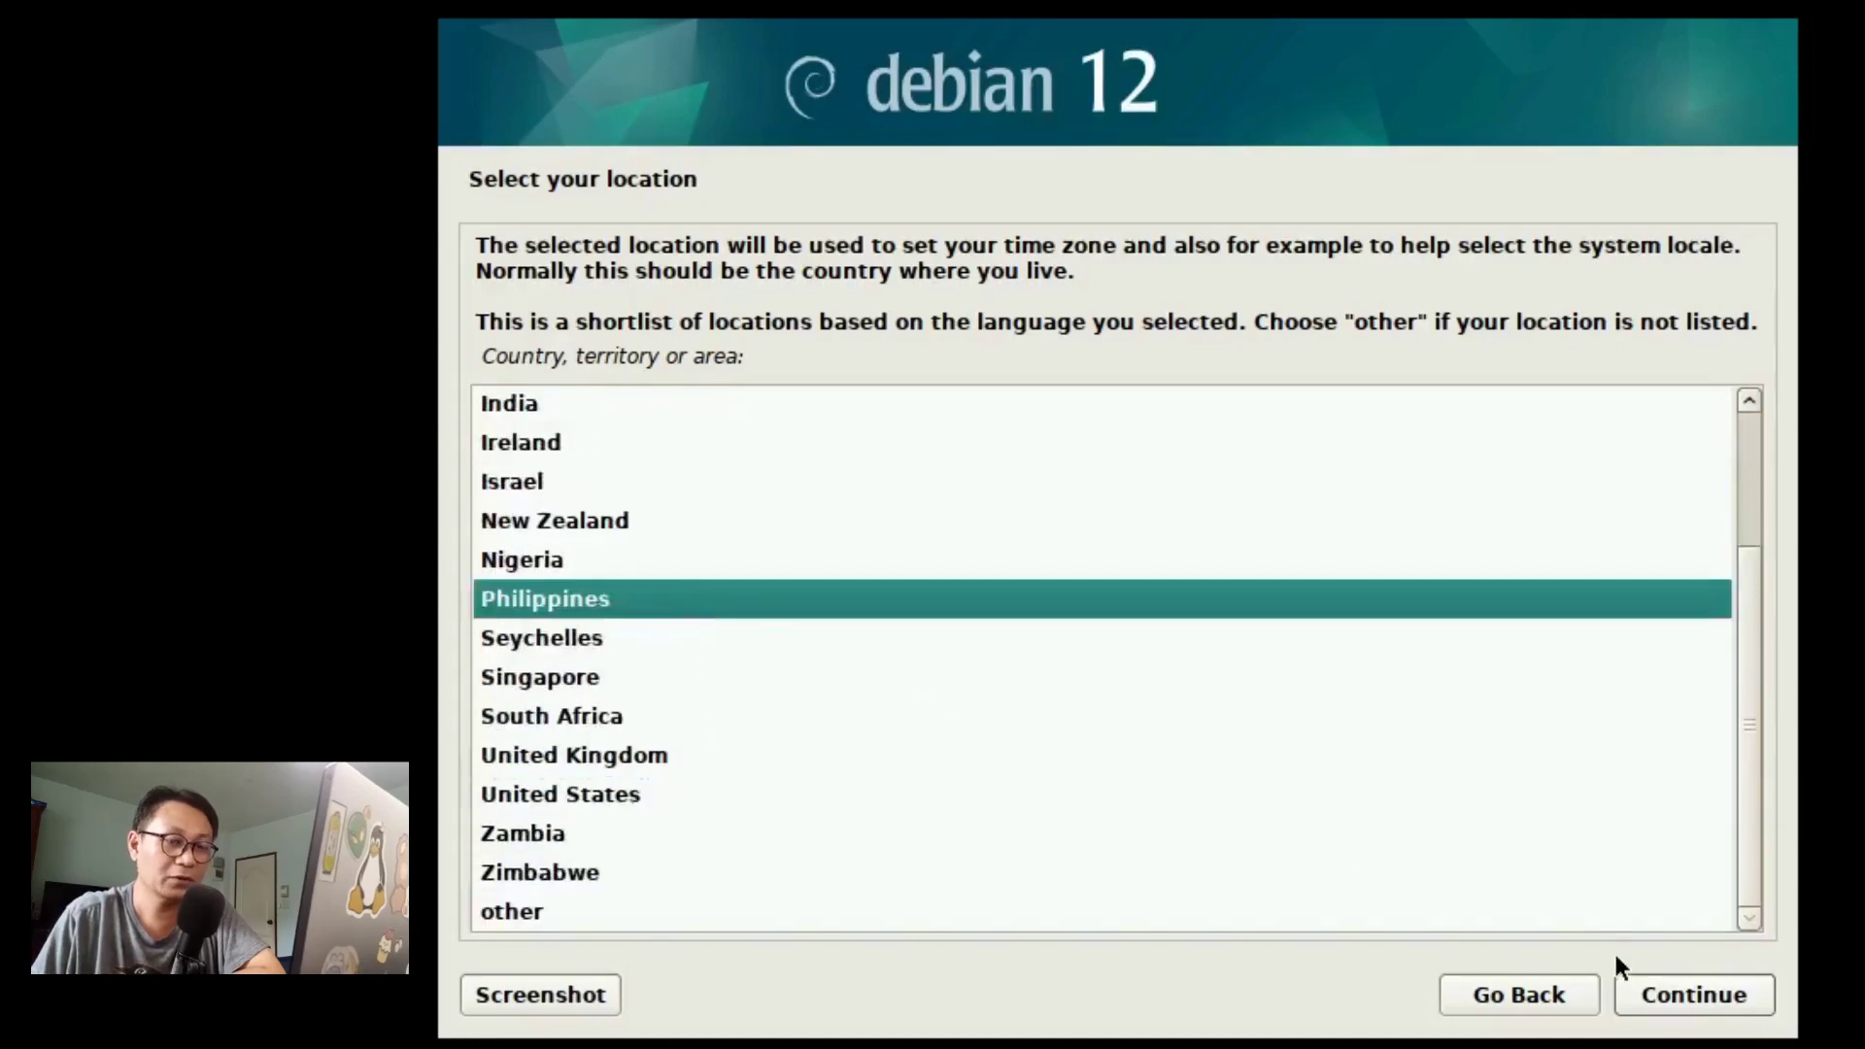
click(1676, 987)
click(1676, 988)
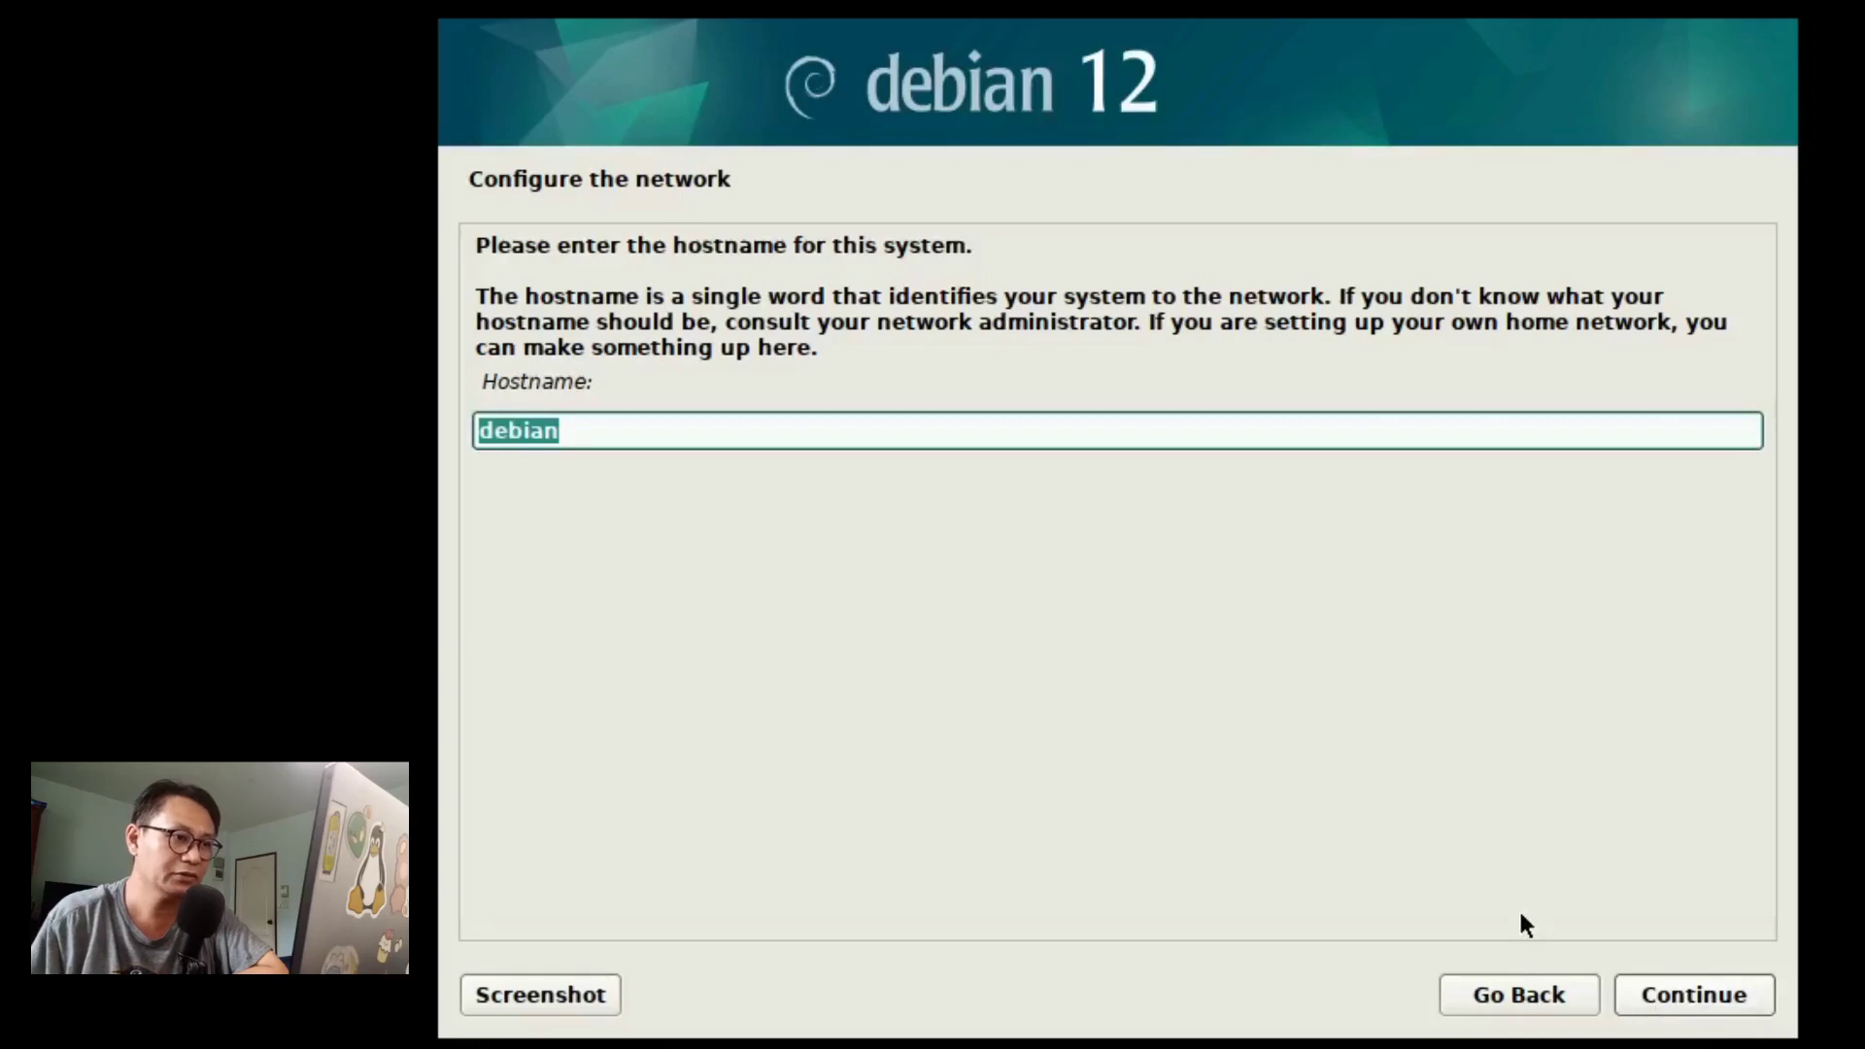
Keep debian as the system's hostname and continue through the network configuration to the root password page.
click(1704, 996)
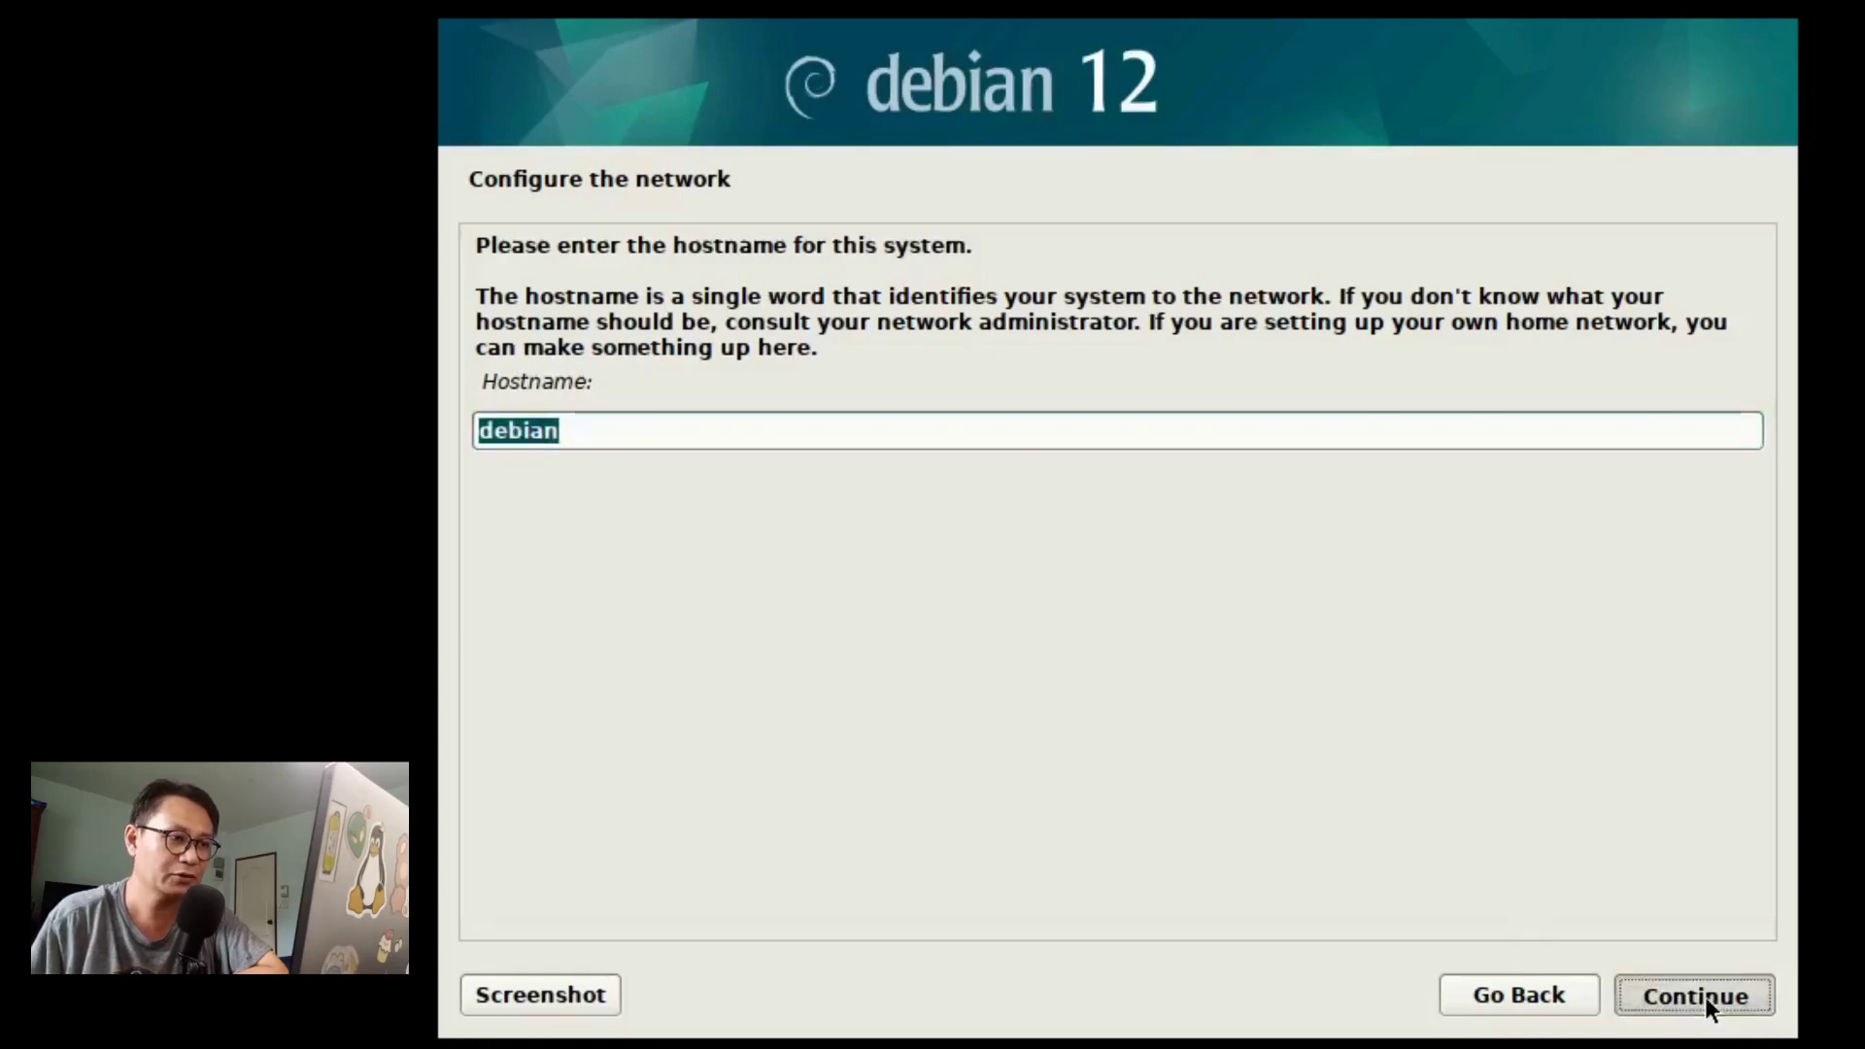
click(1705, 996)
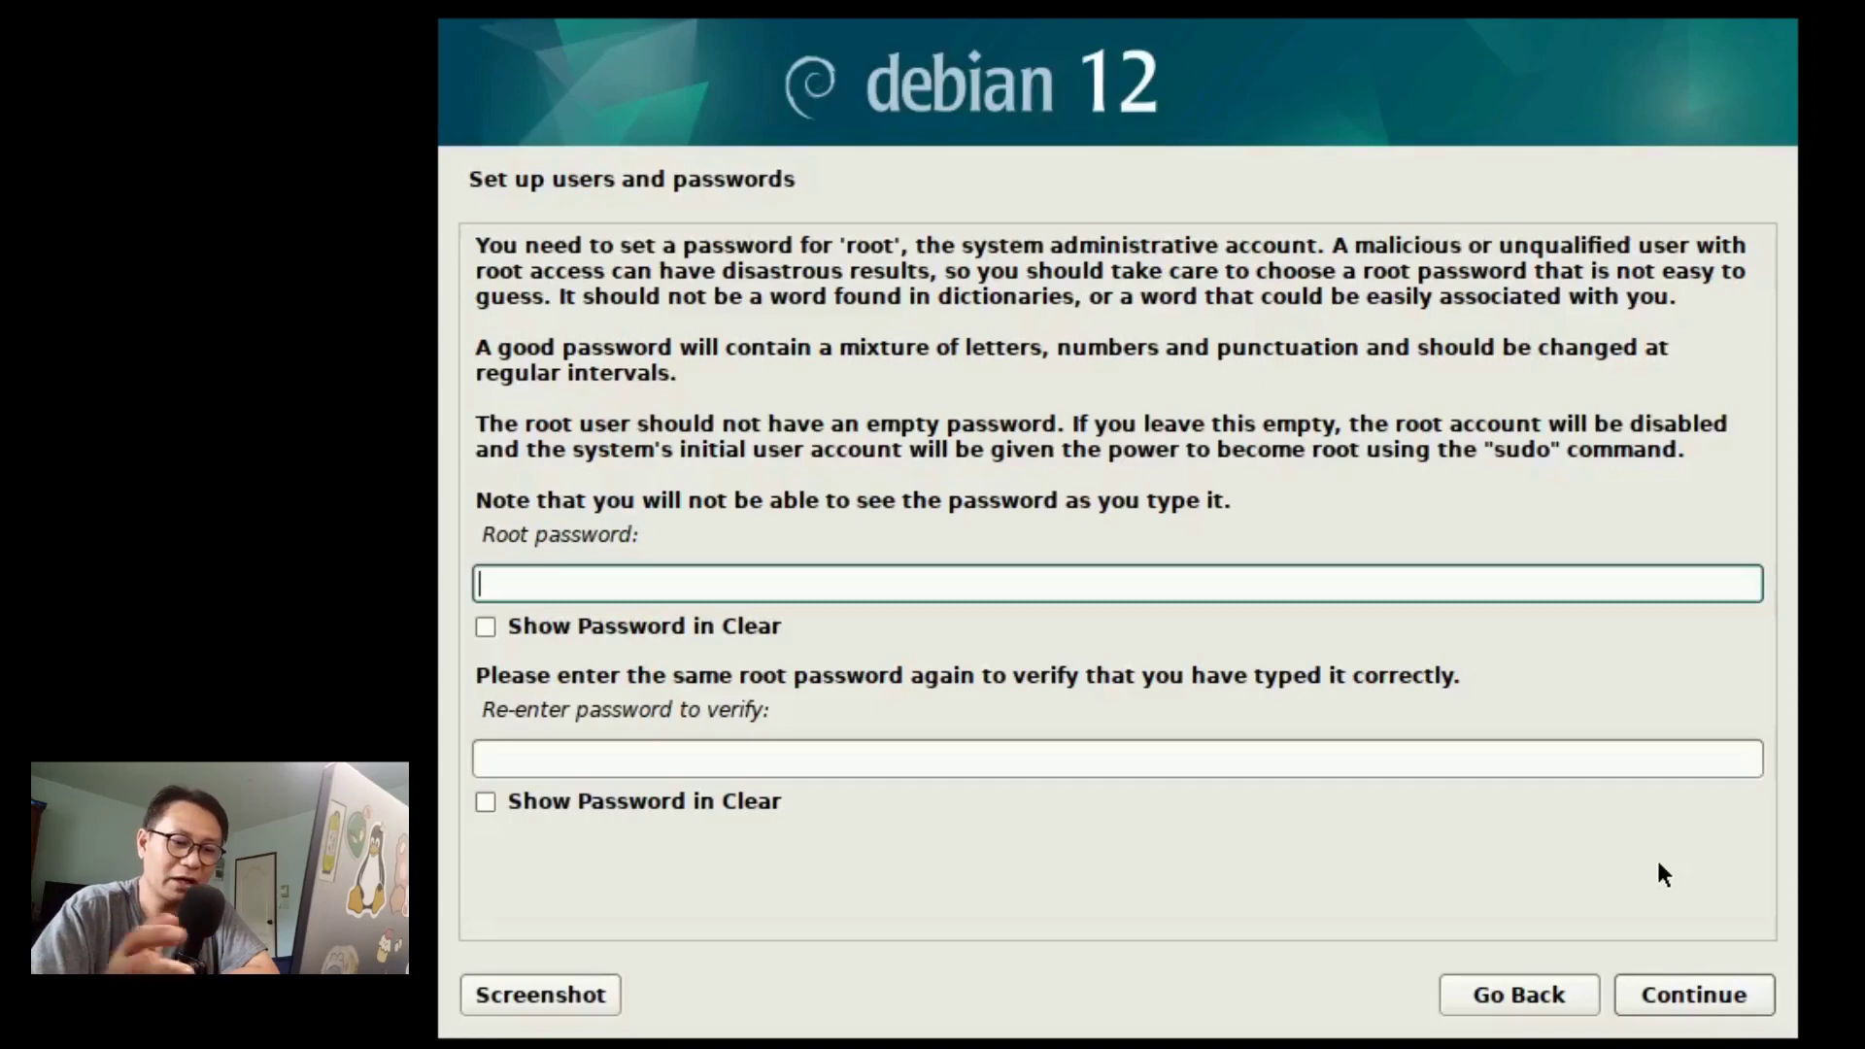
Enter the root password in both the password and verification fields and submit it.
text(●●●●)
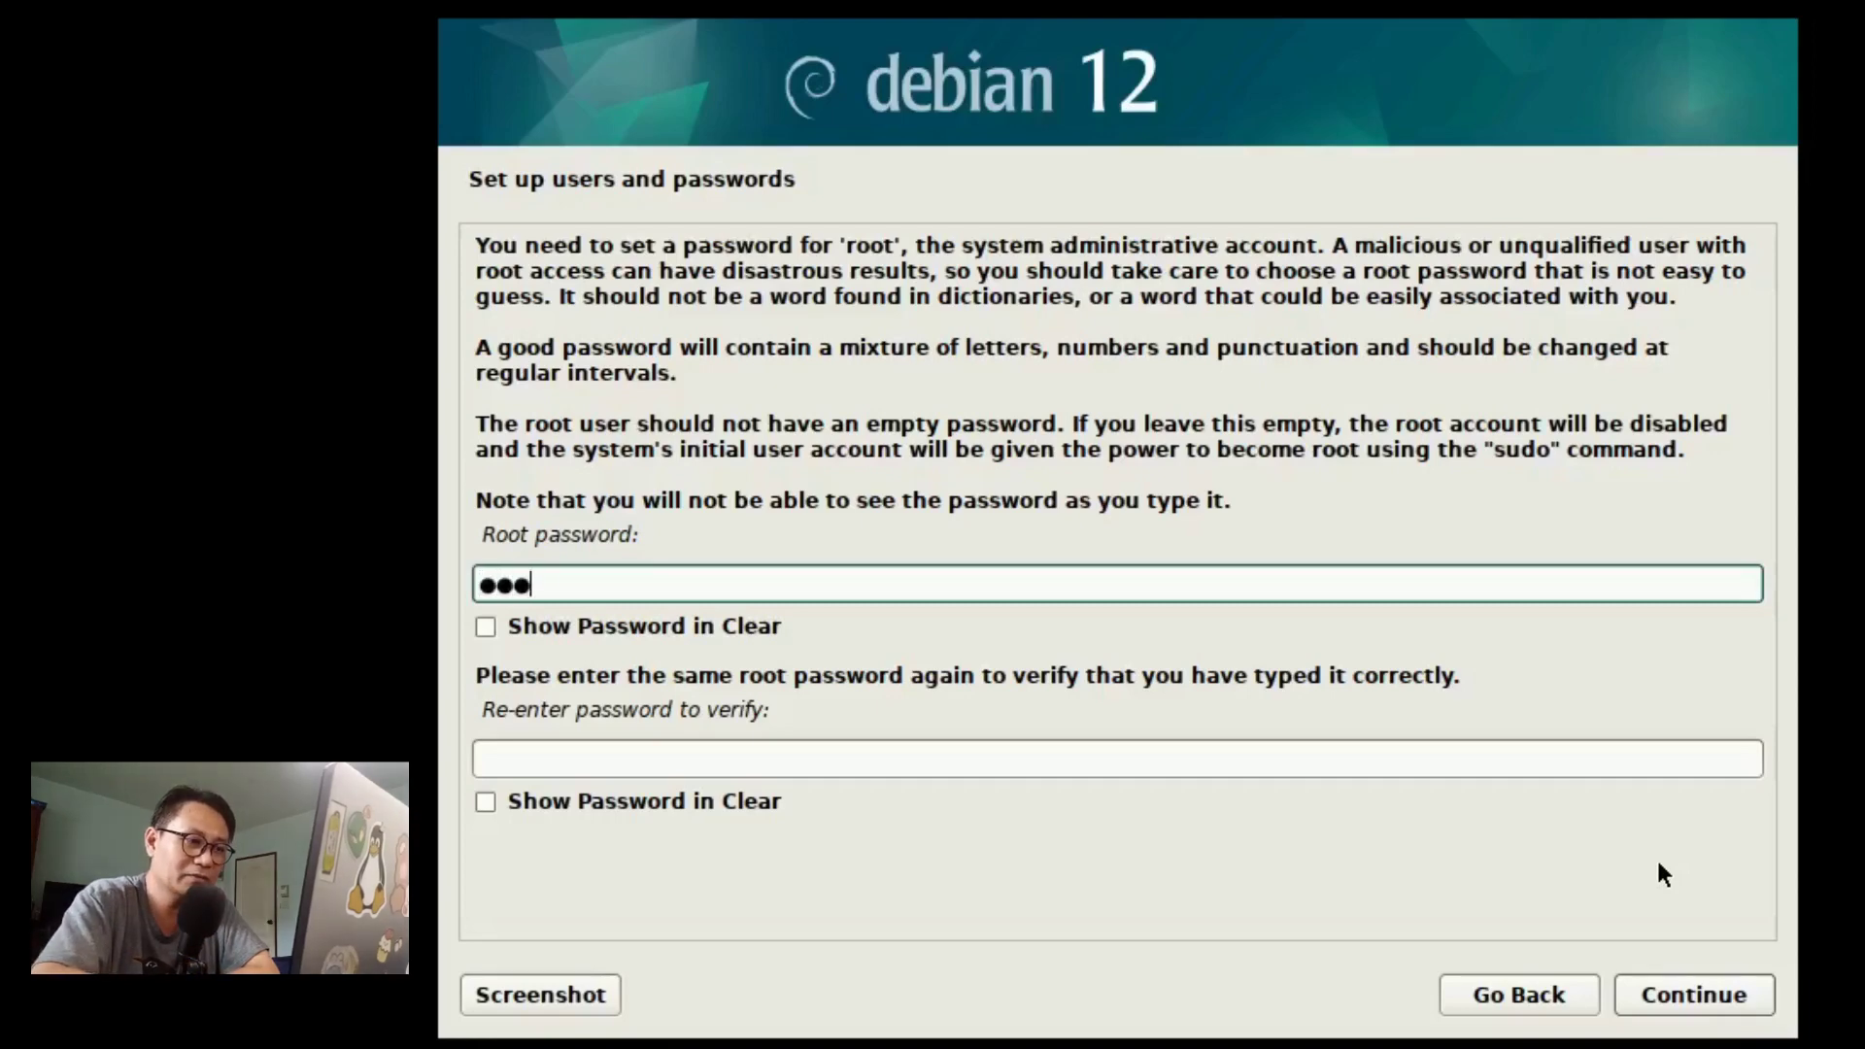
click(1130, 756)
text(●●●●)
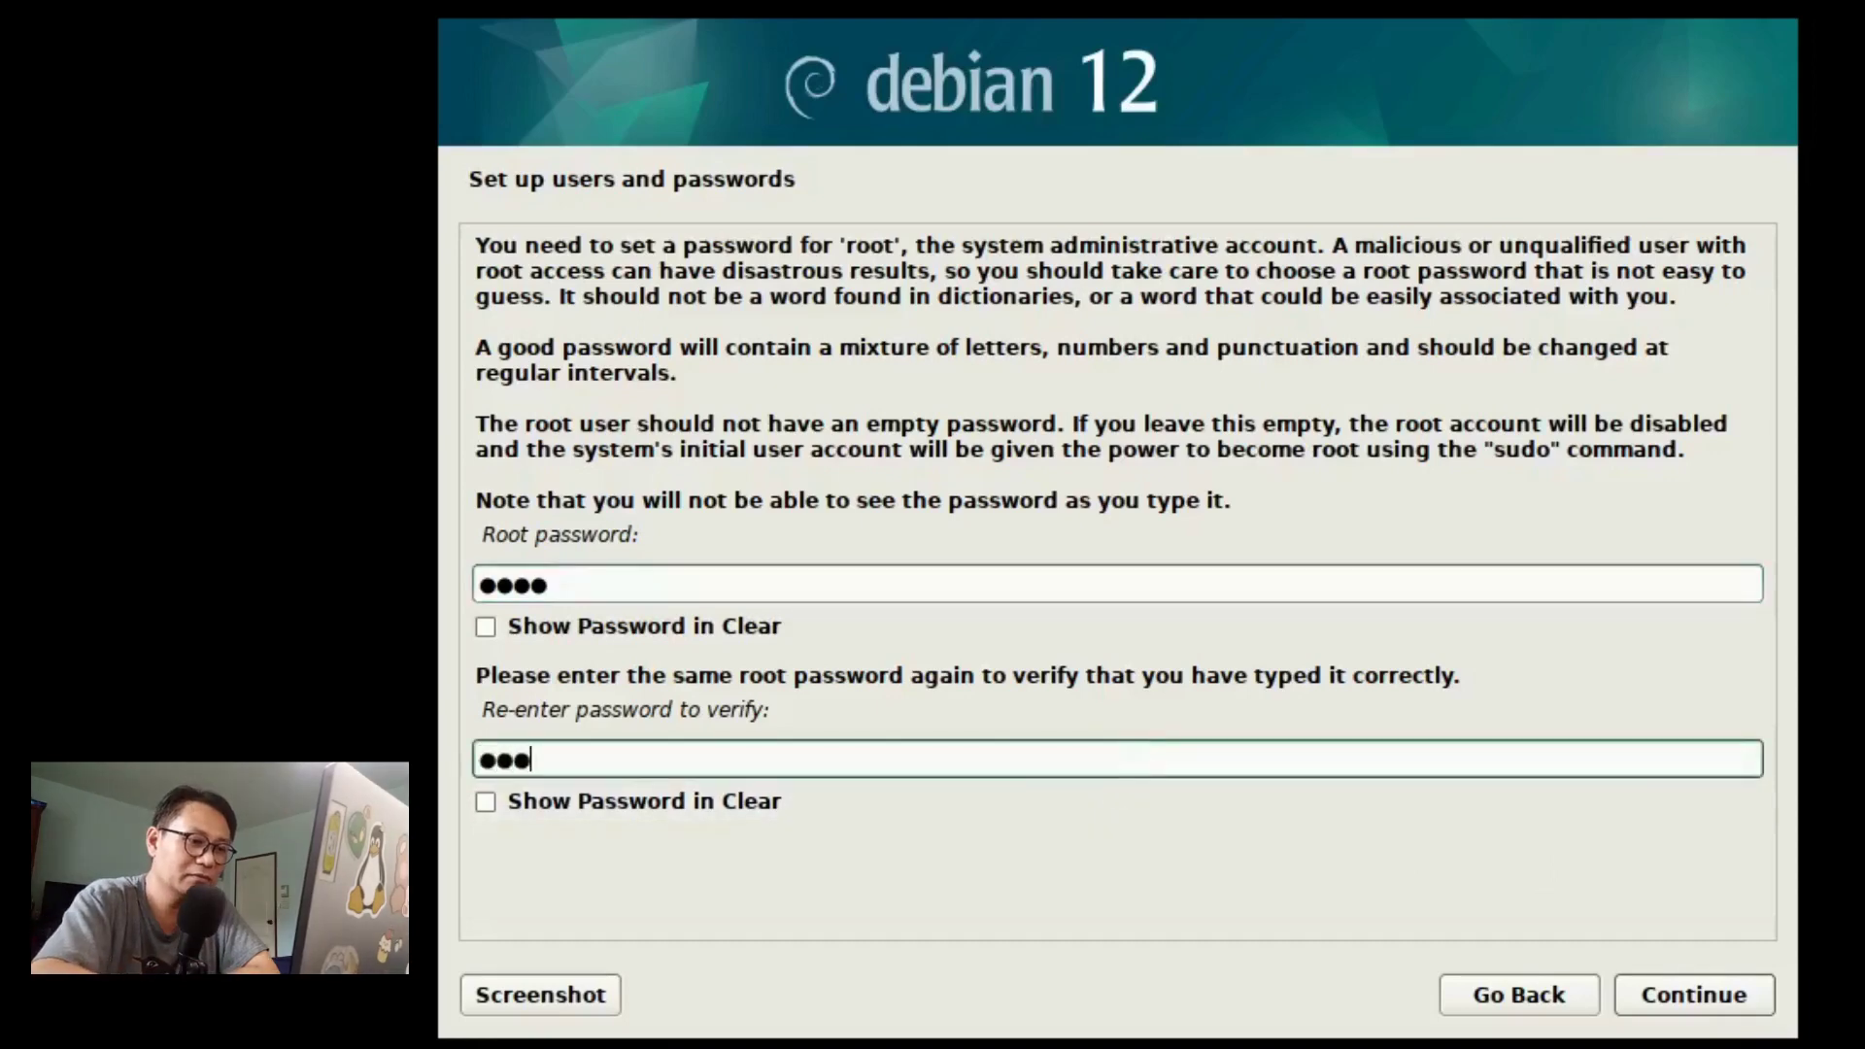
click(1699, 989)
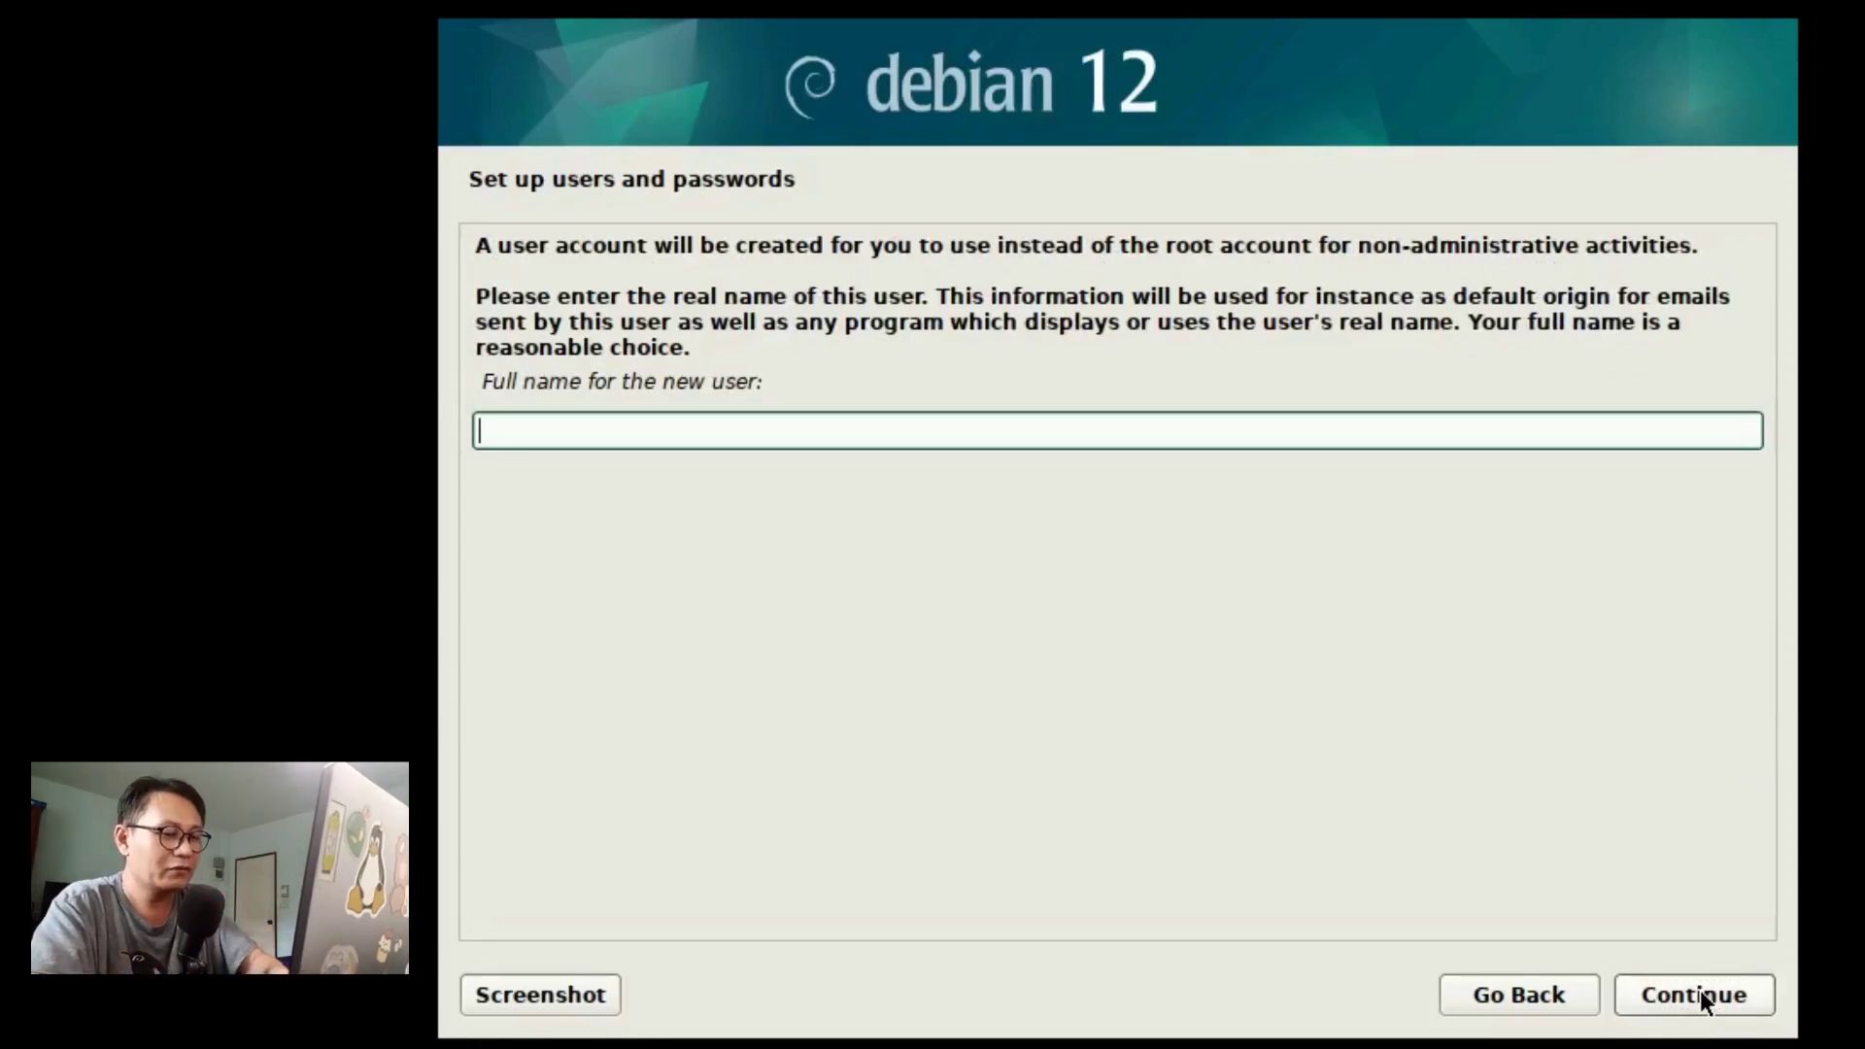
Enter the new user's full name and accept the suggested account username.
text(rialbbe)
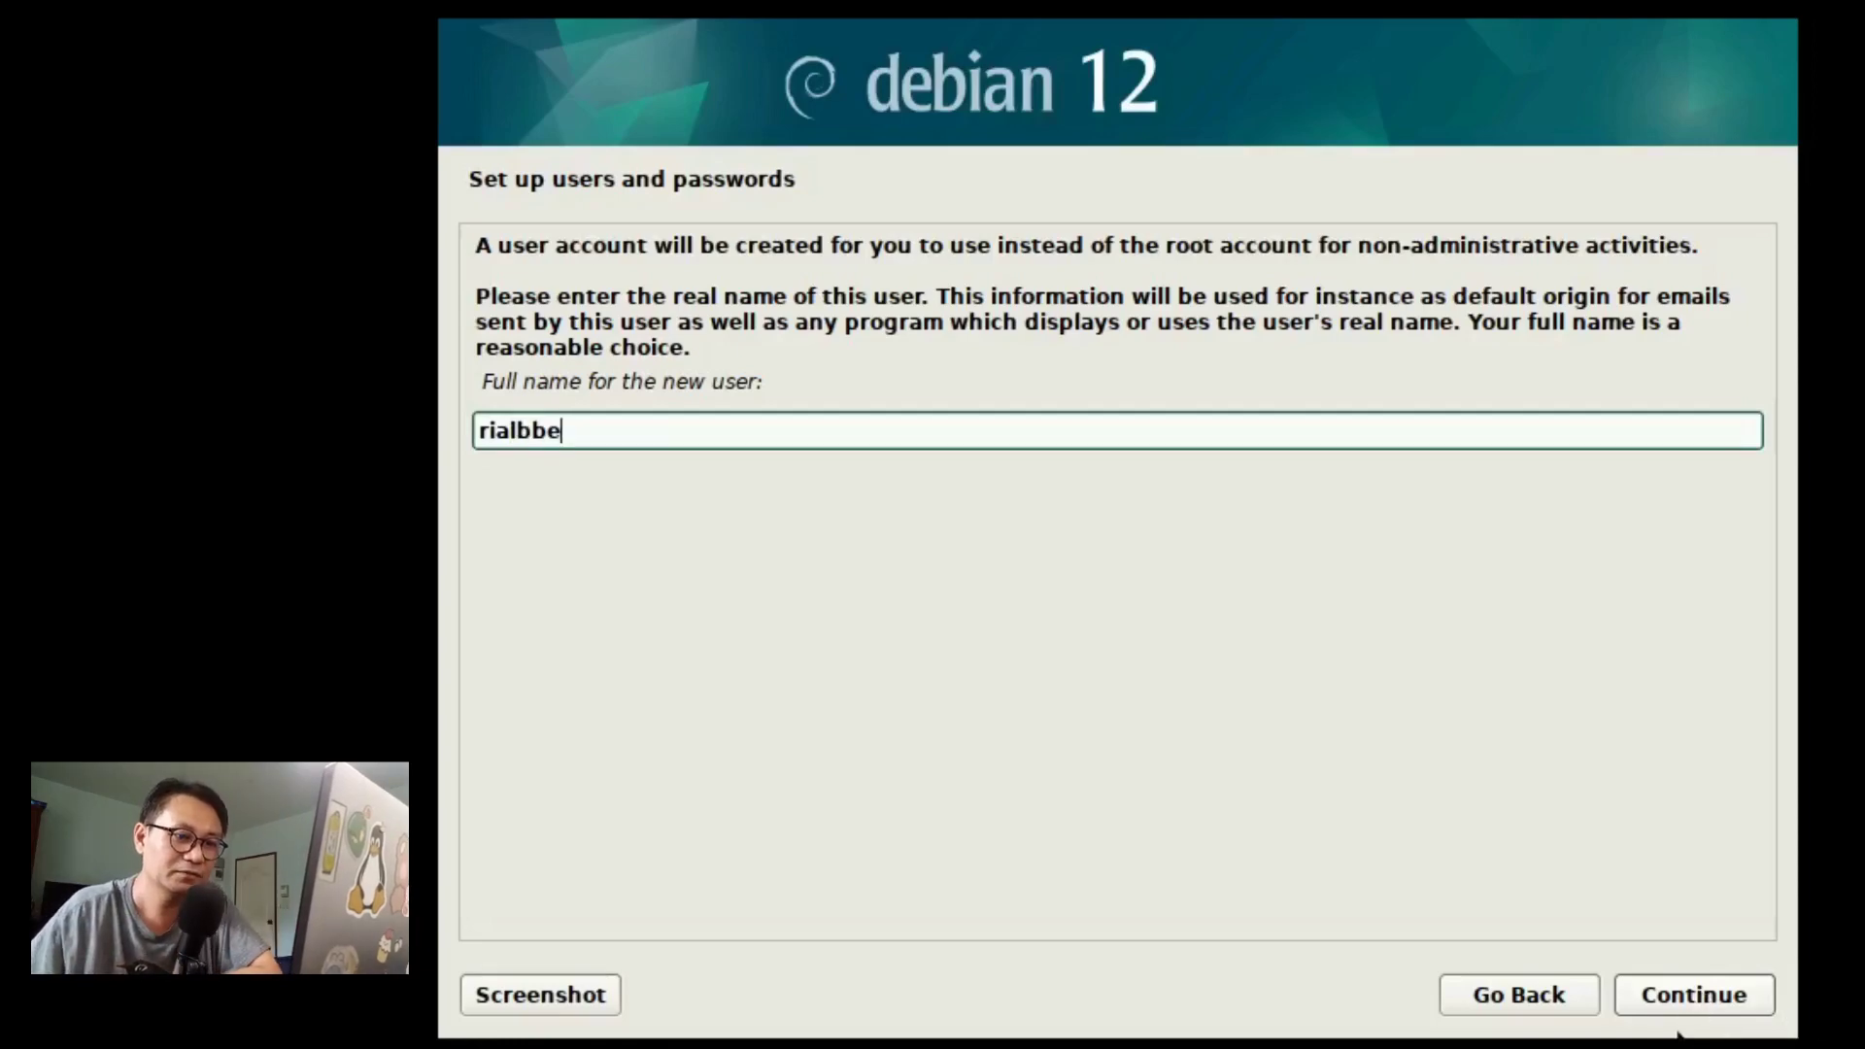
click(1685, 999)
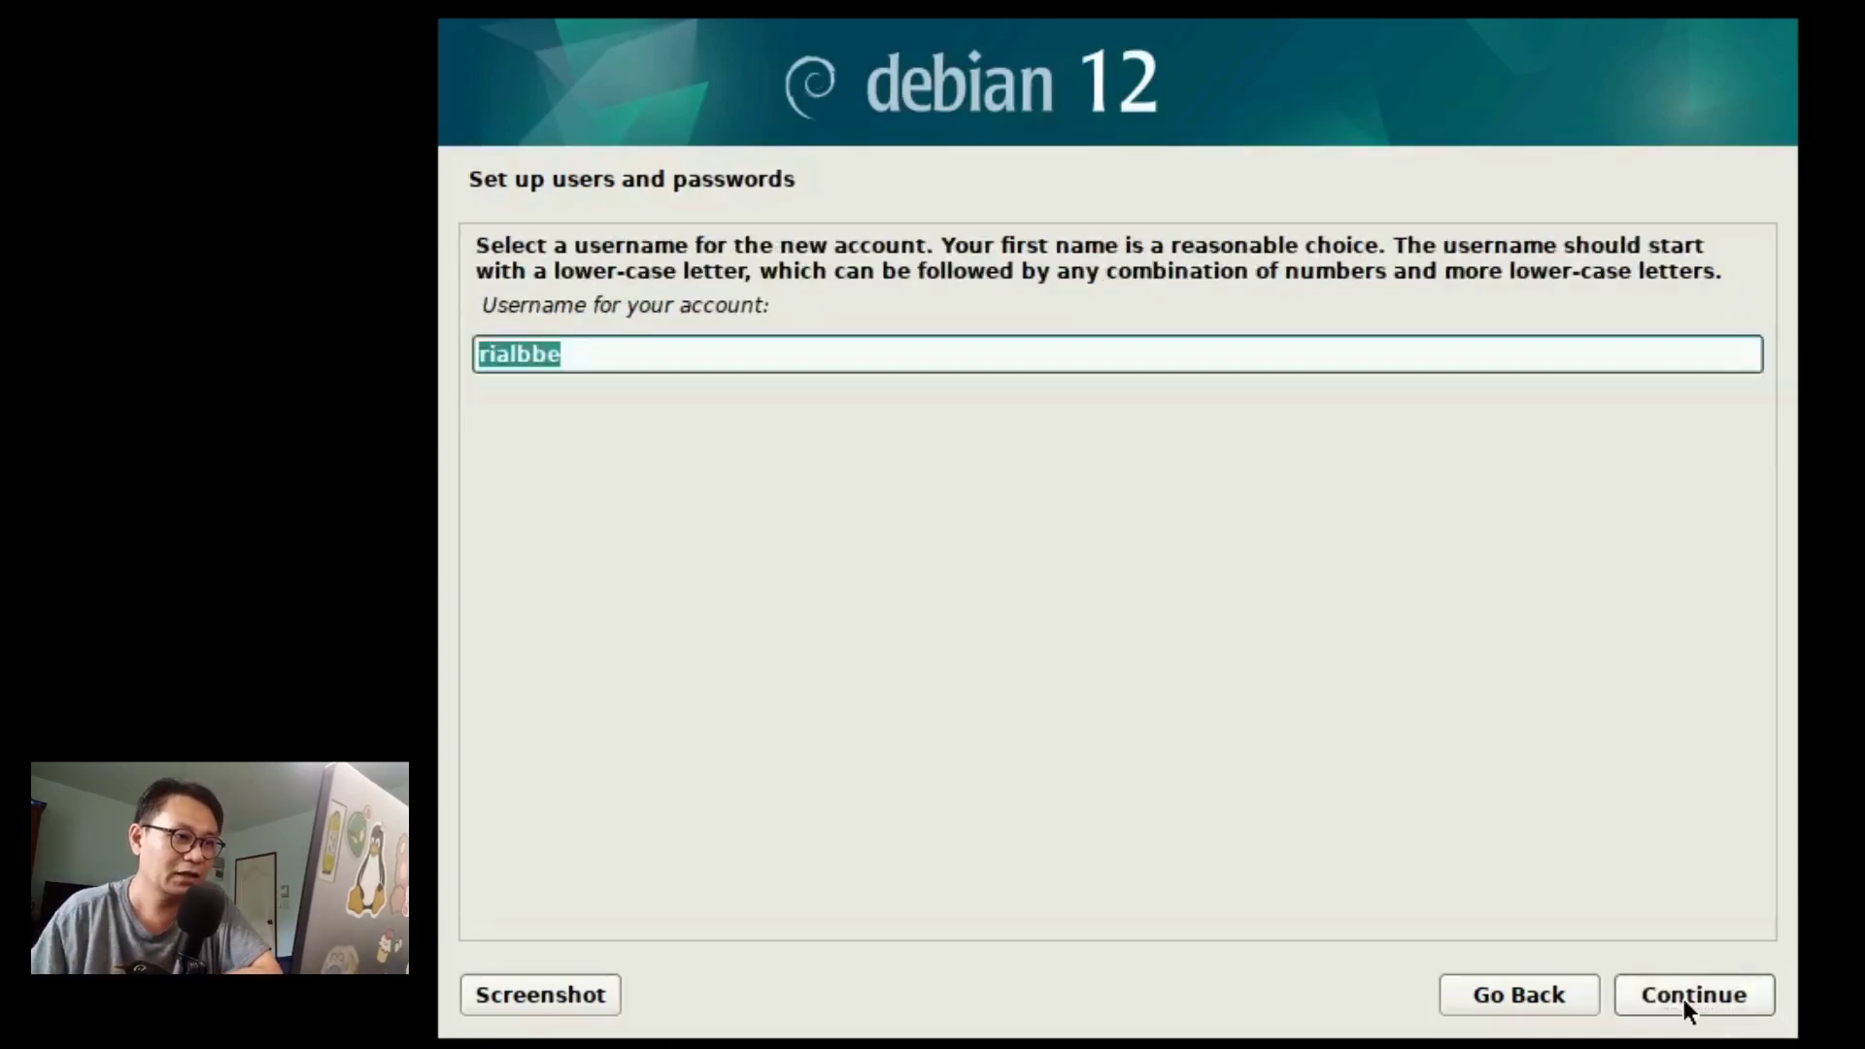
click(1682, 998)
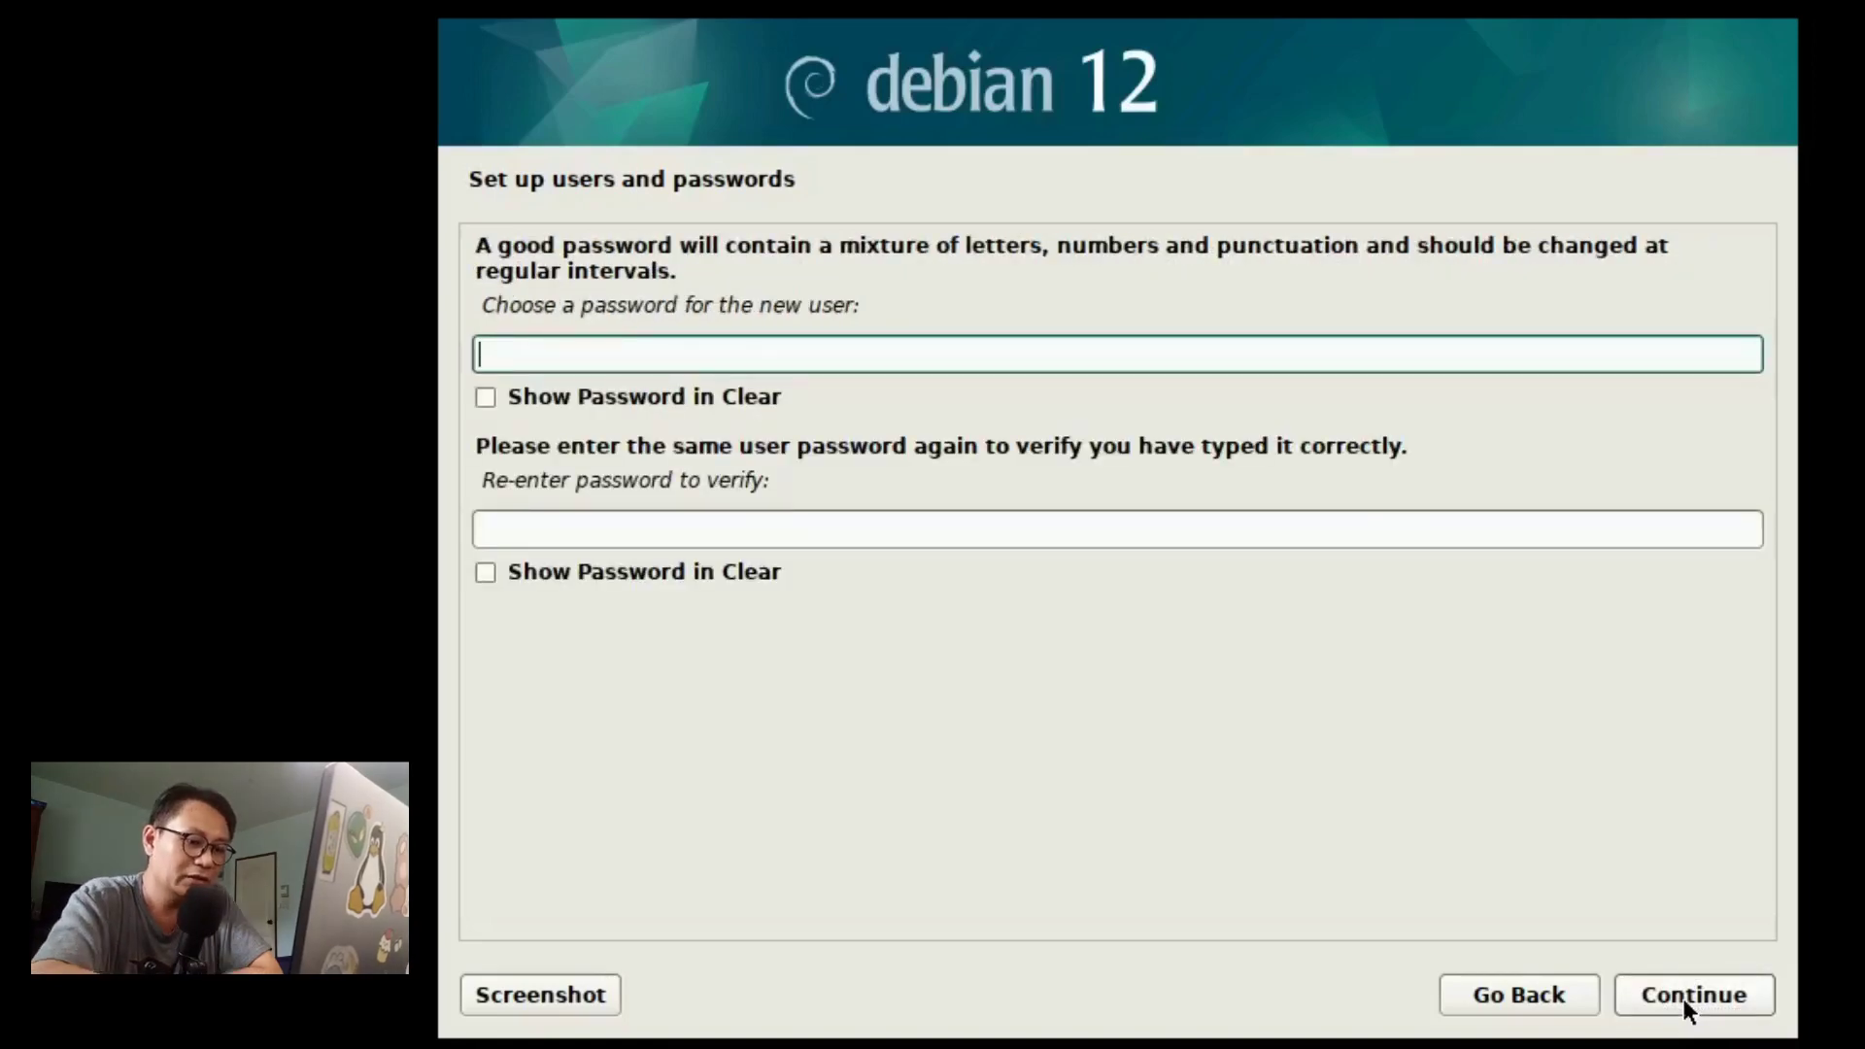
Enter the new user's account password, repeat it for verification, and submit it.
text(••••)
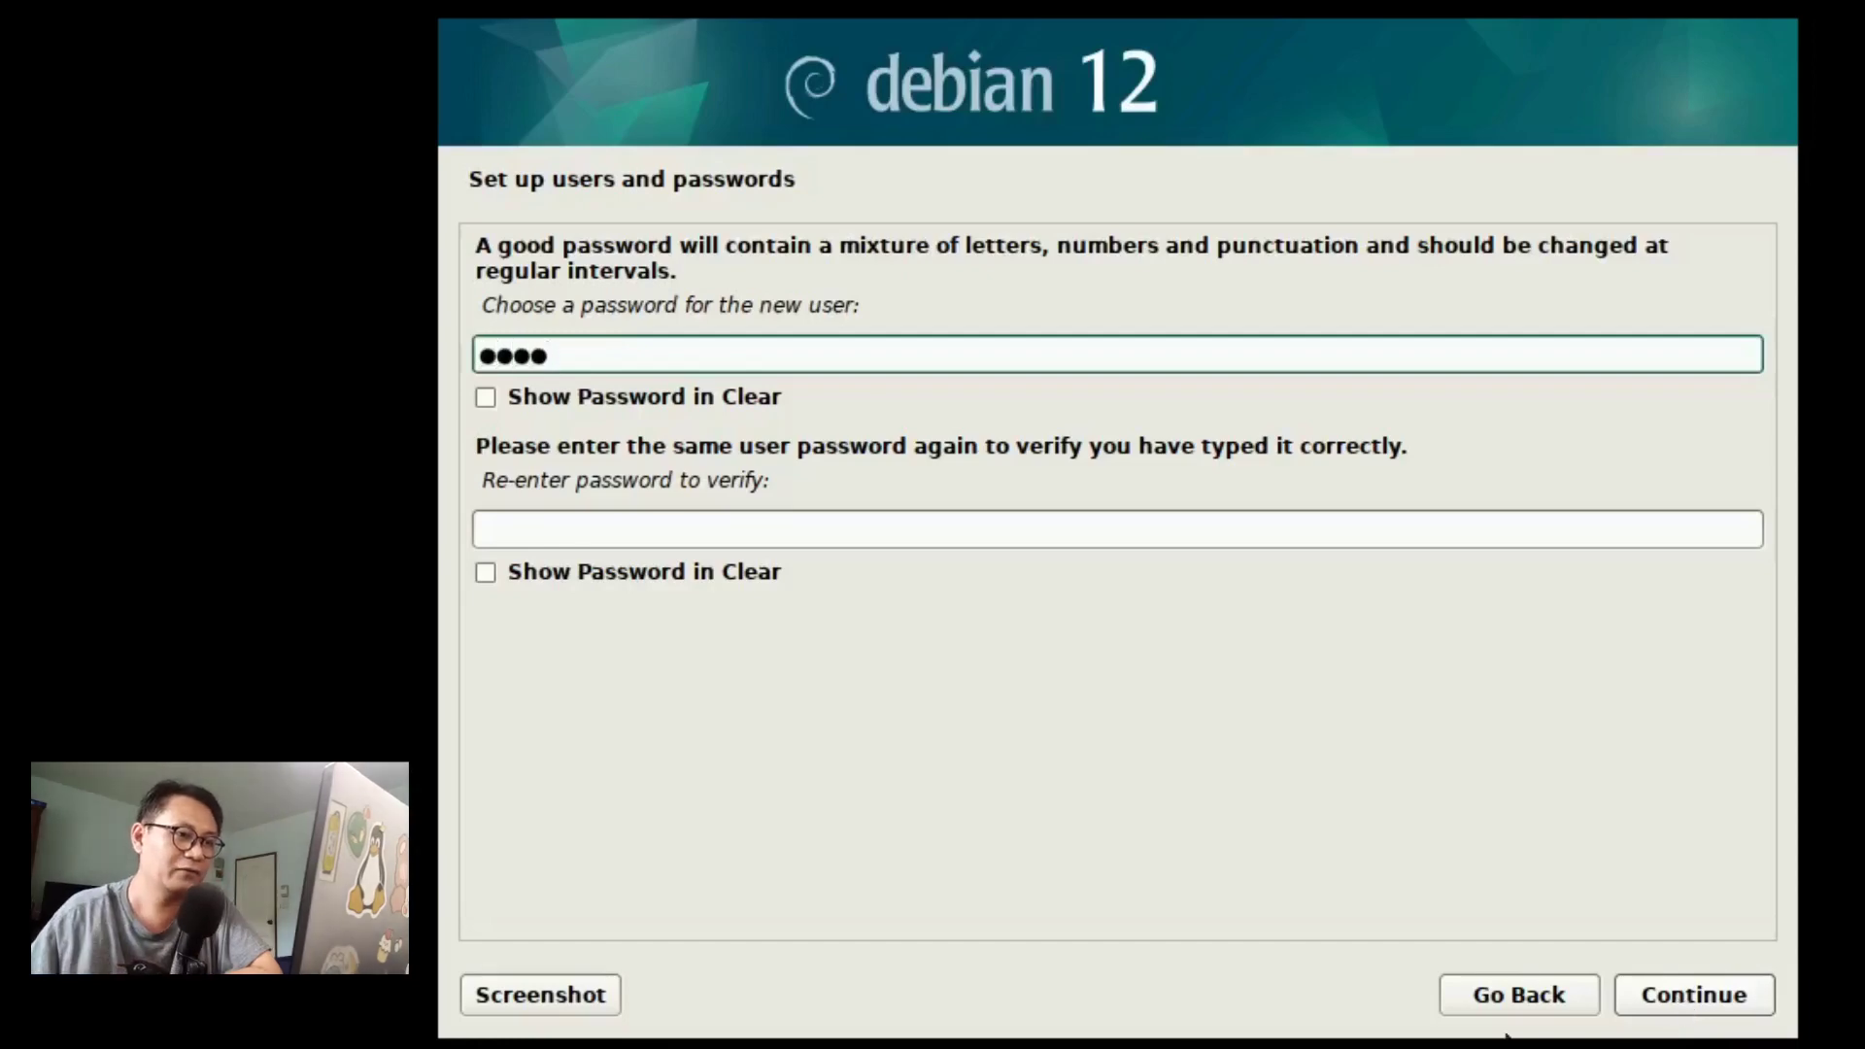
click(1074, 533)
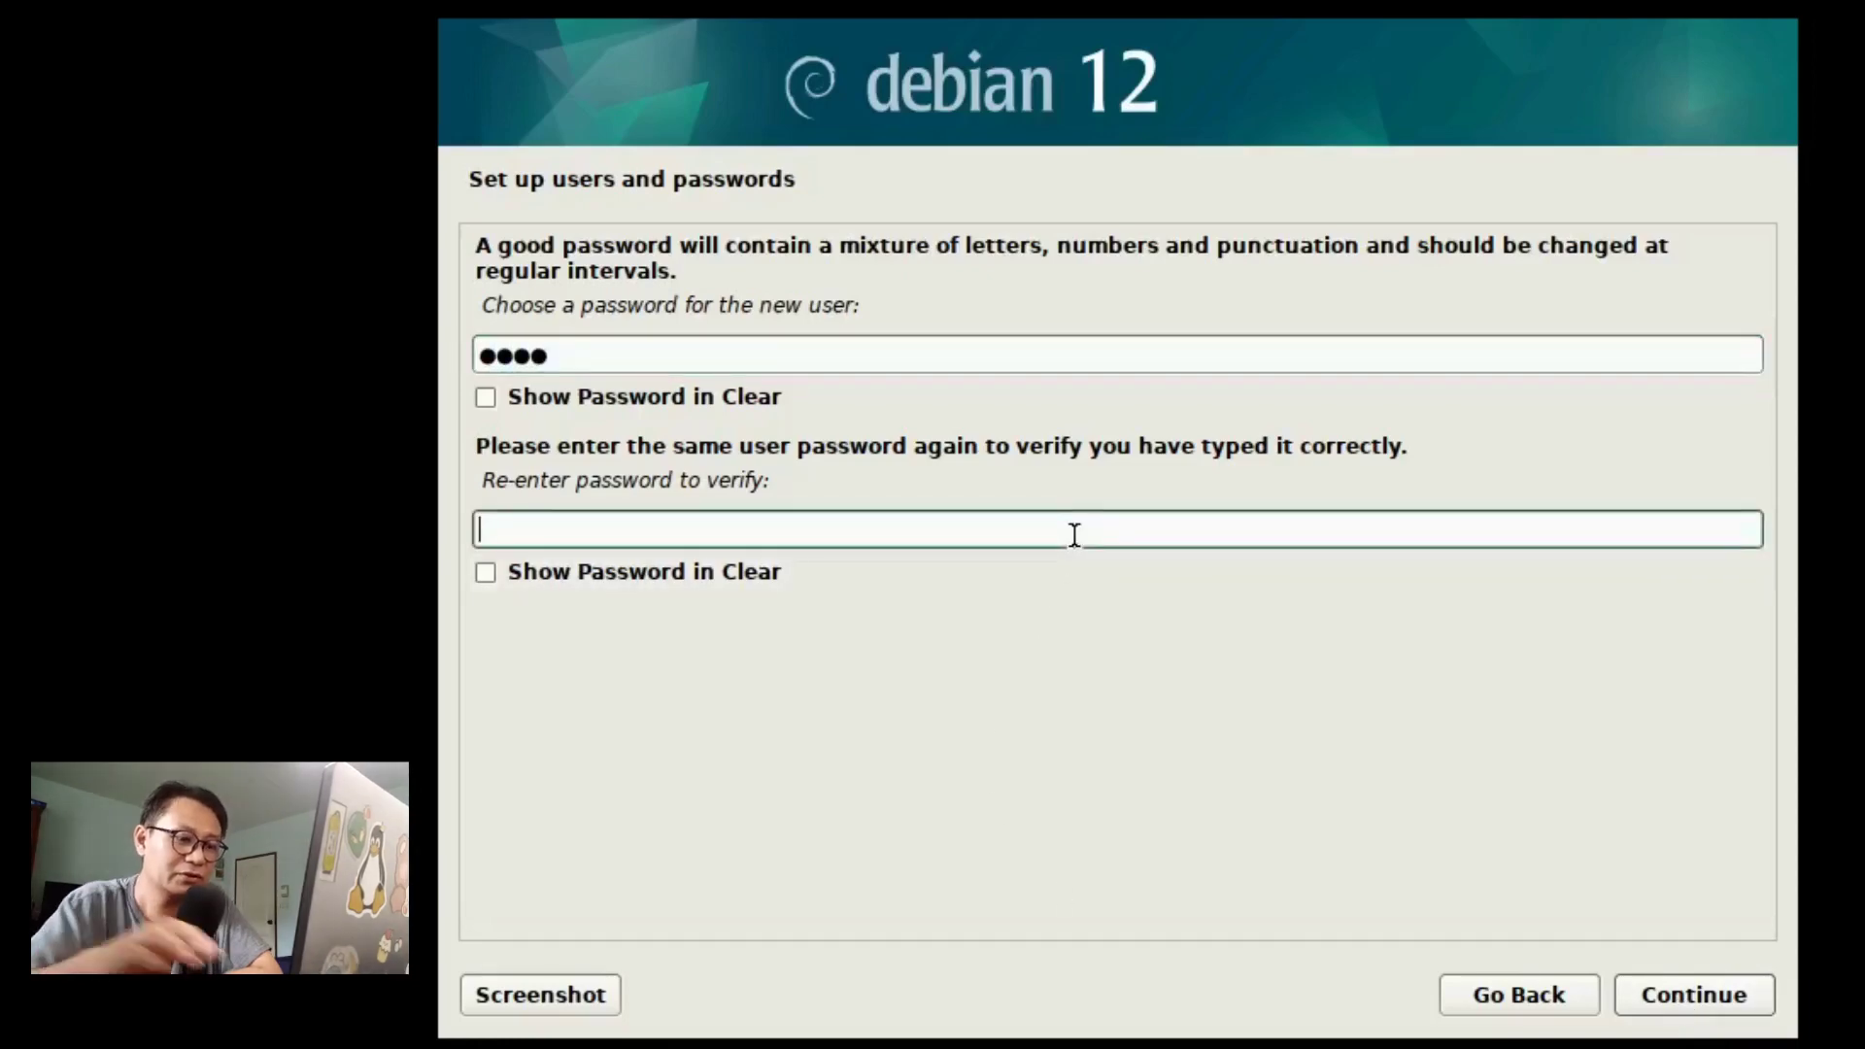
text(••••)
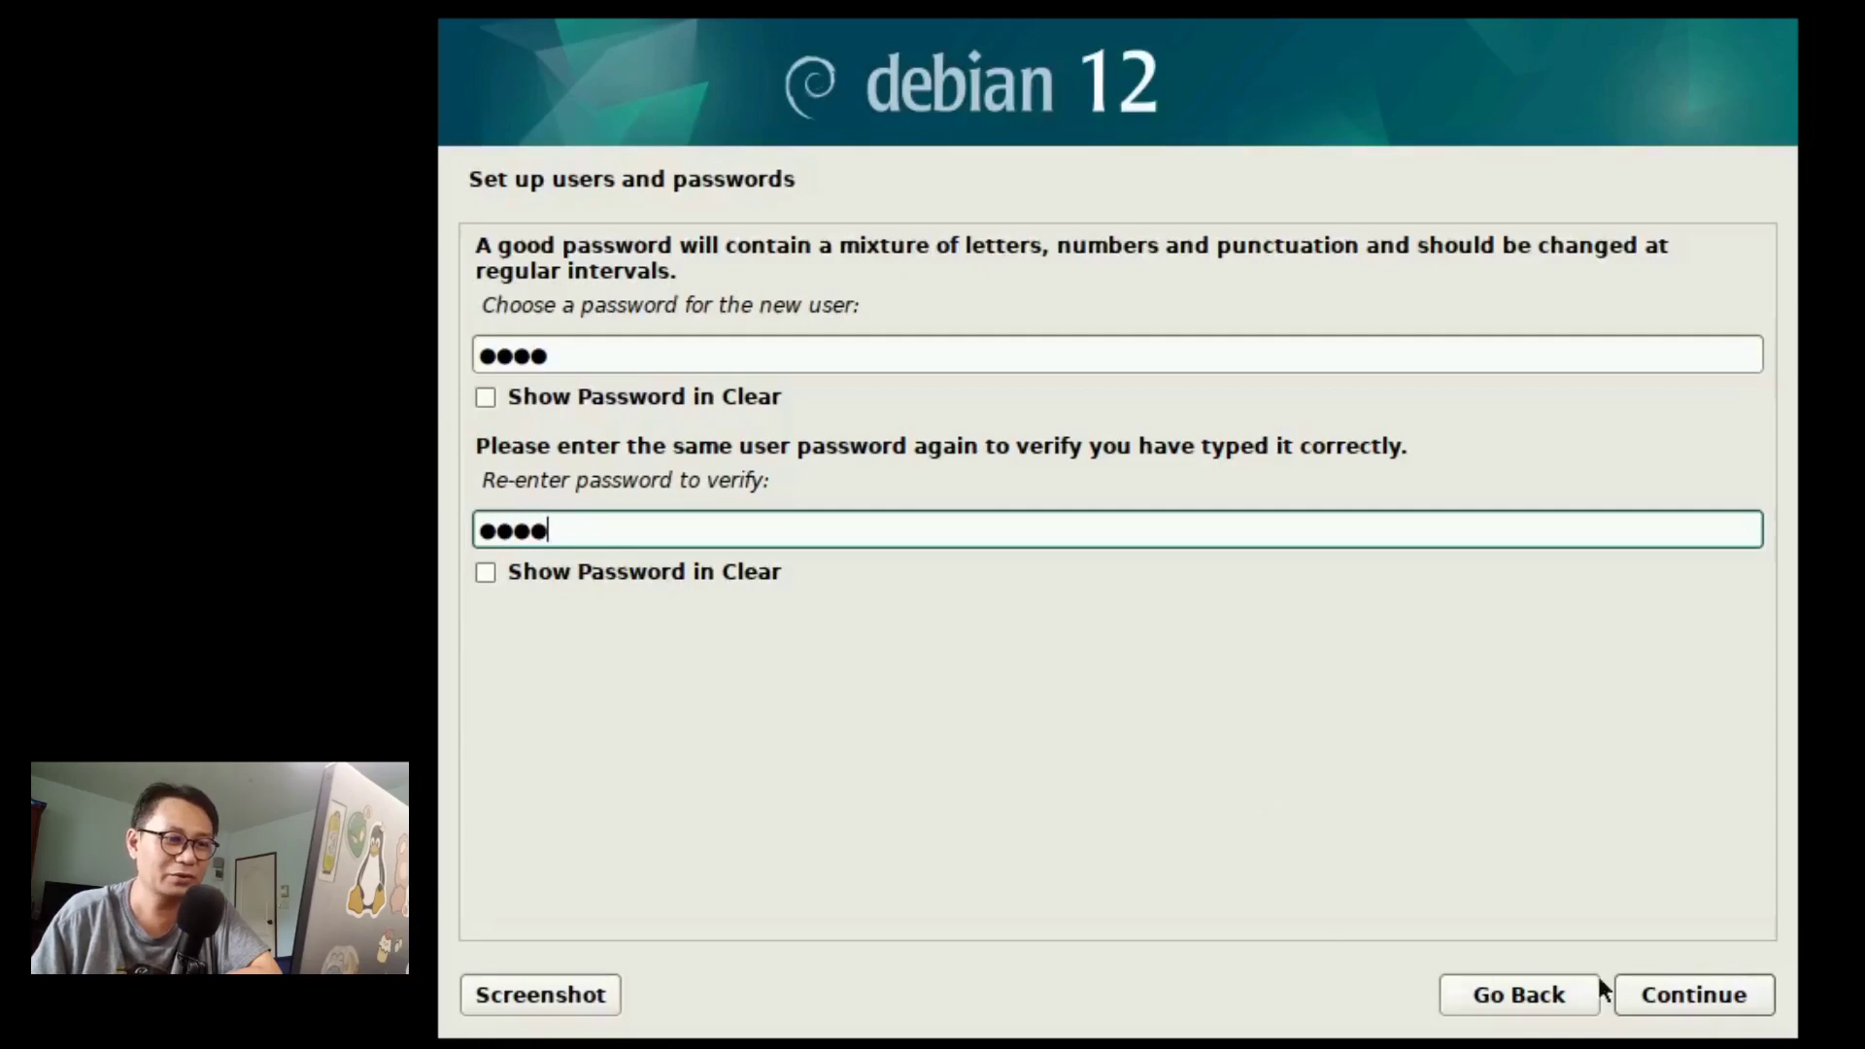
click(1670, 1000)
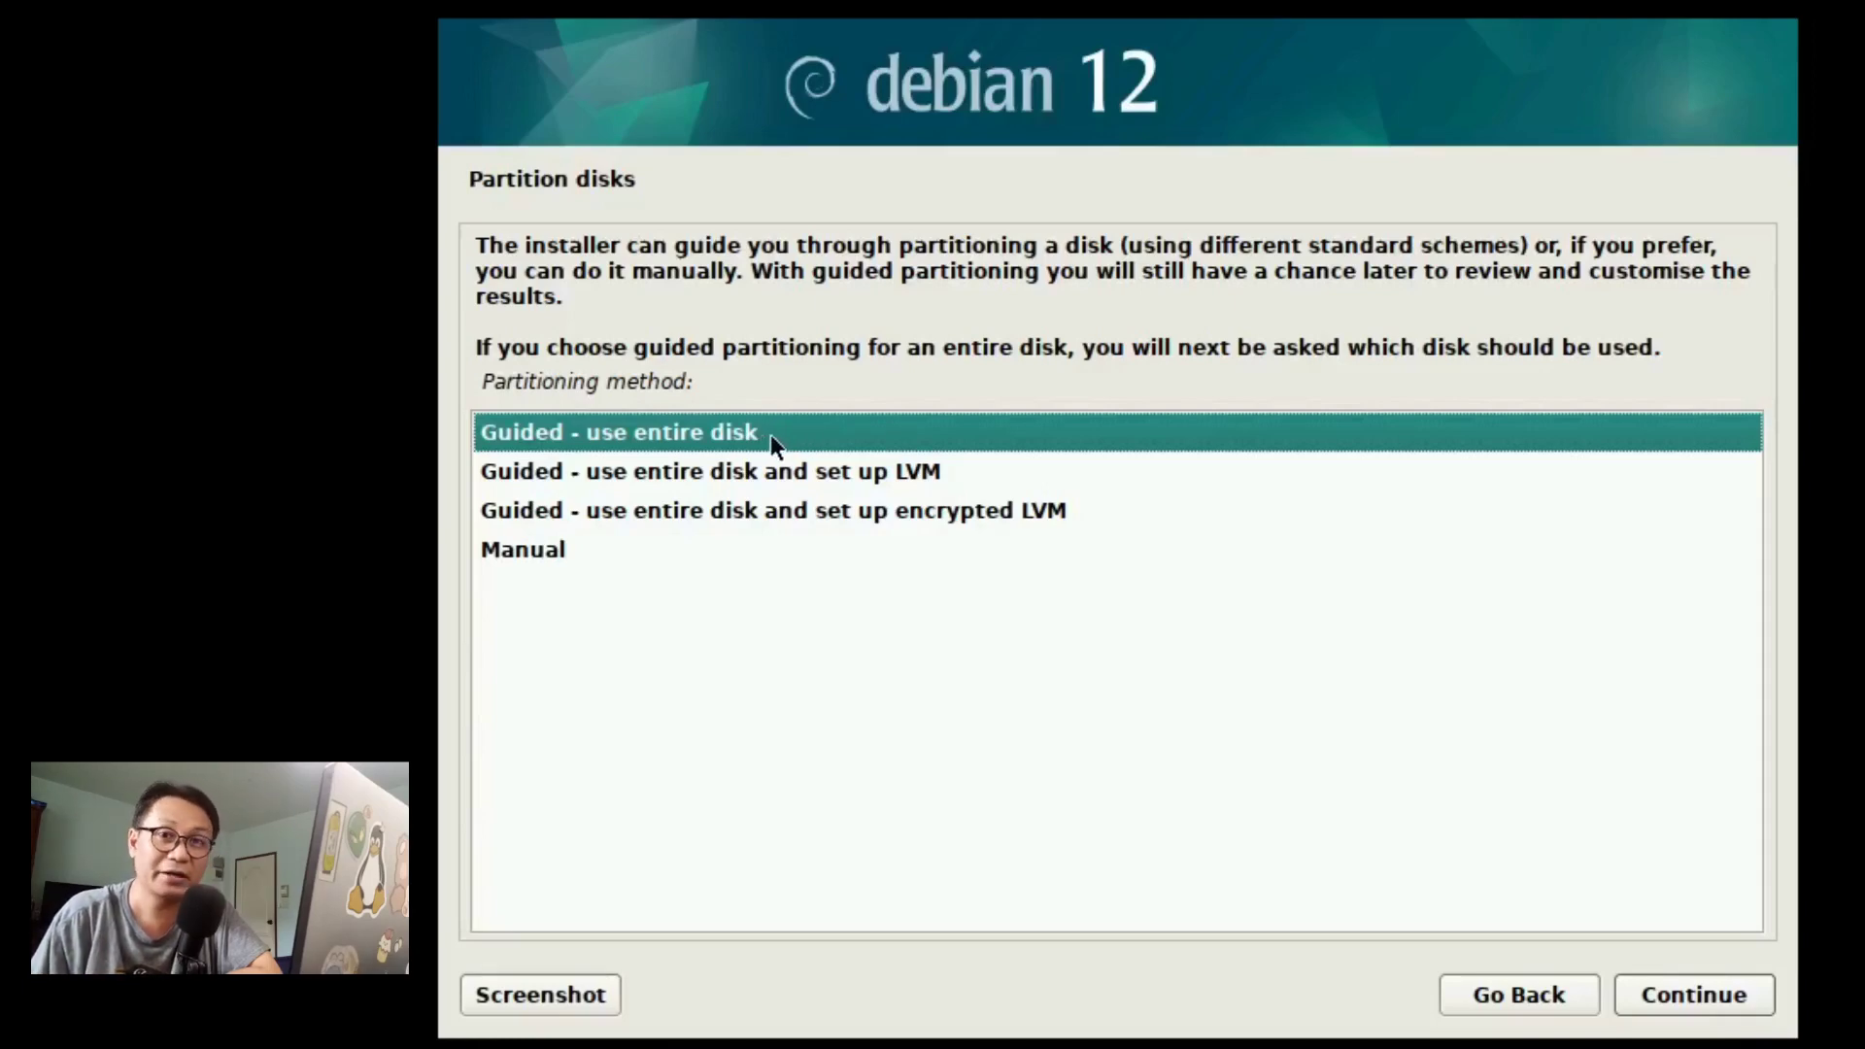
Set up guided partitioning of the entire sda VBOX HARDDISK with all files in one partition.
click(1699, 990)
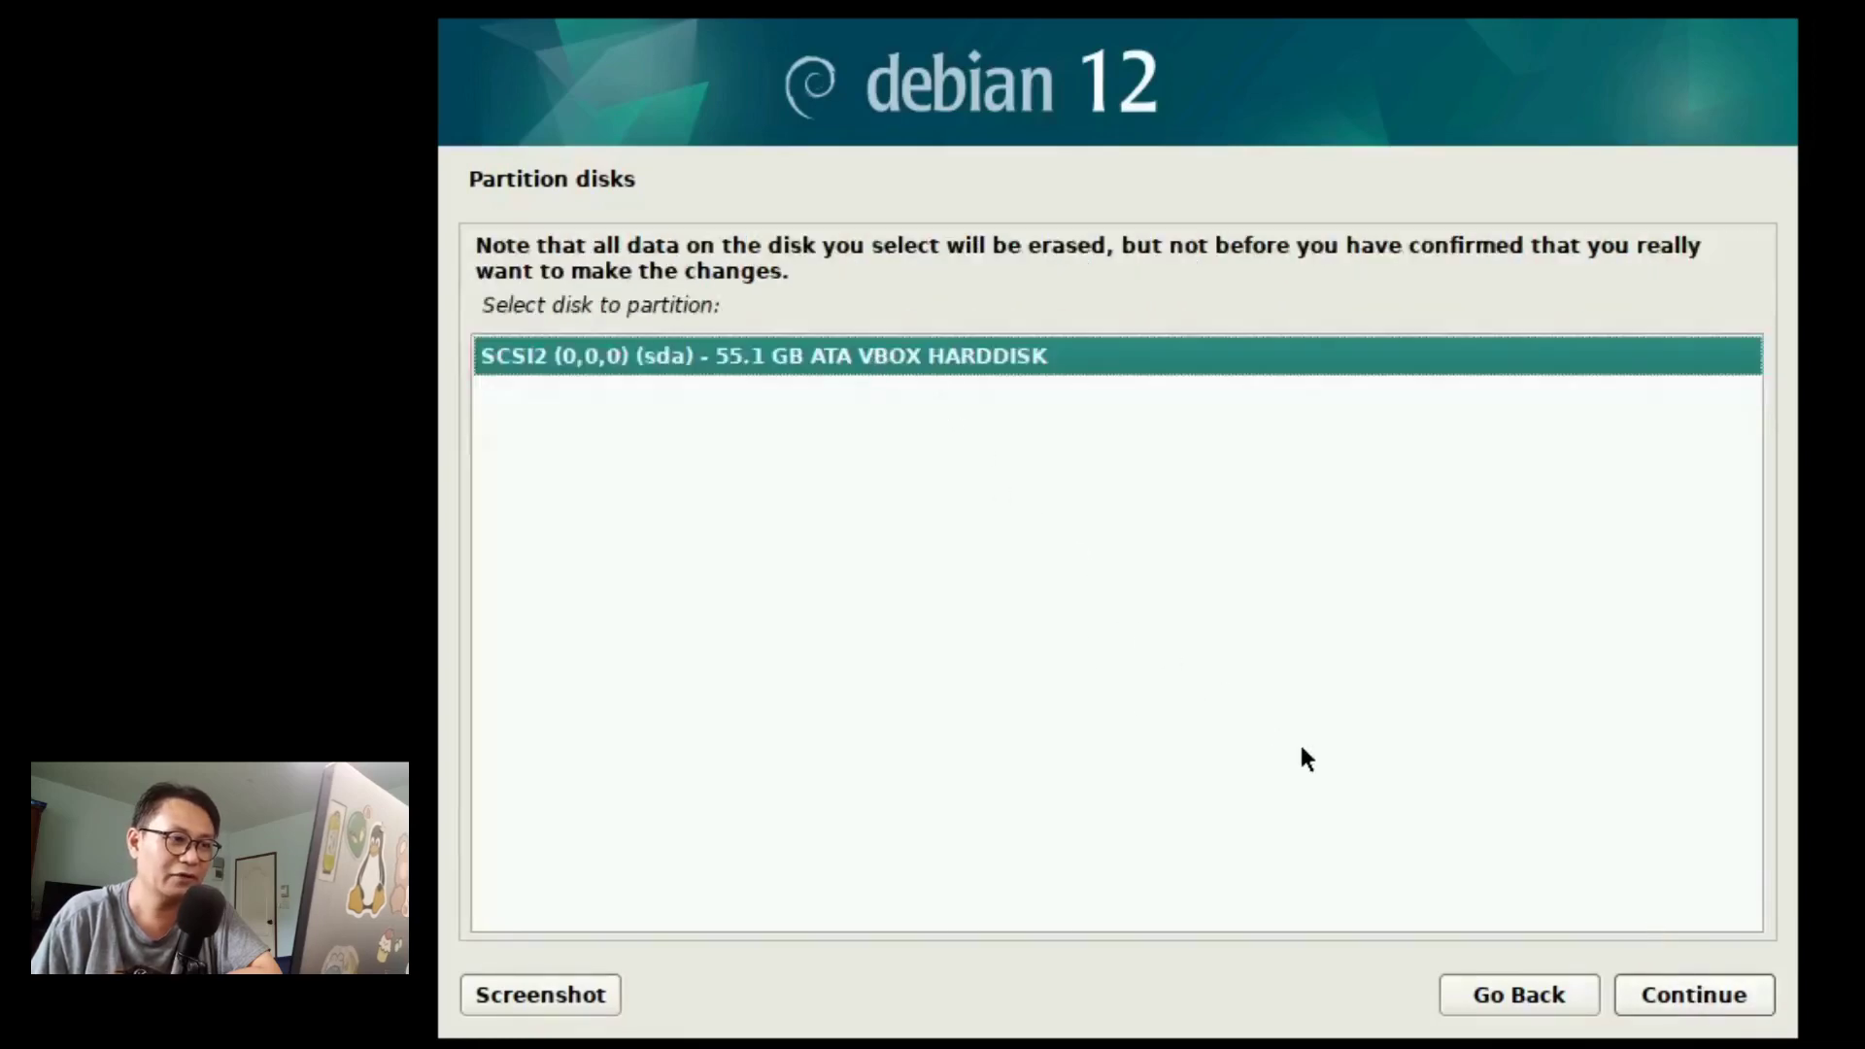
click(1700, 1000)
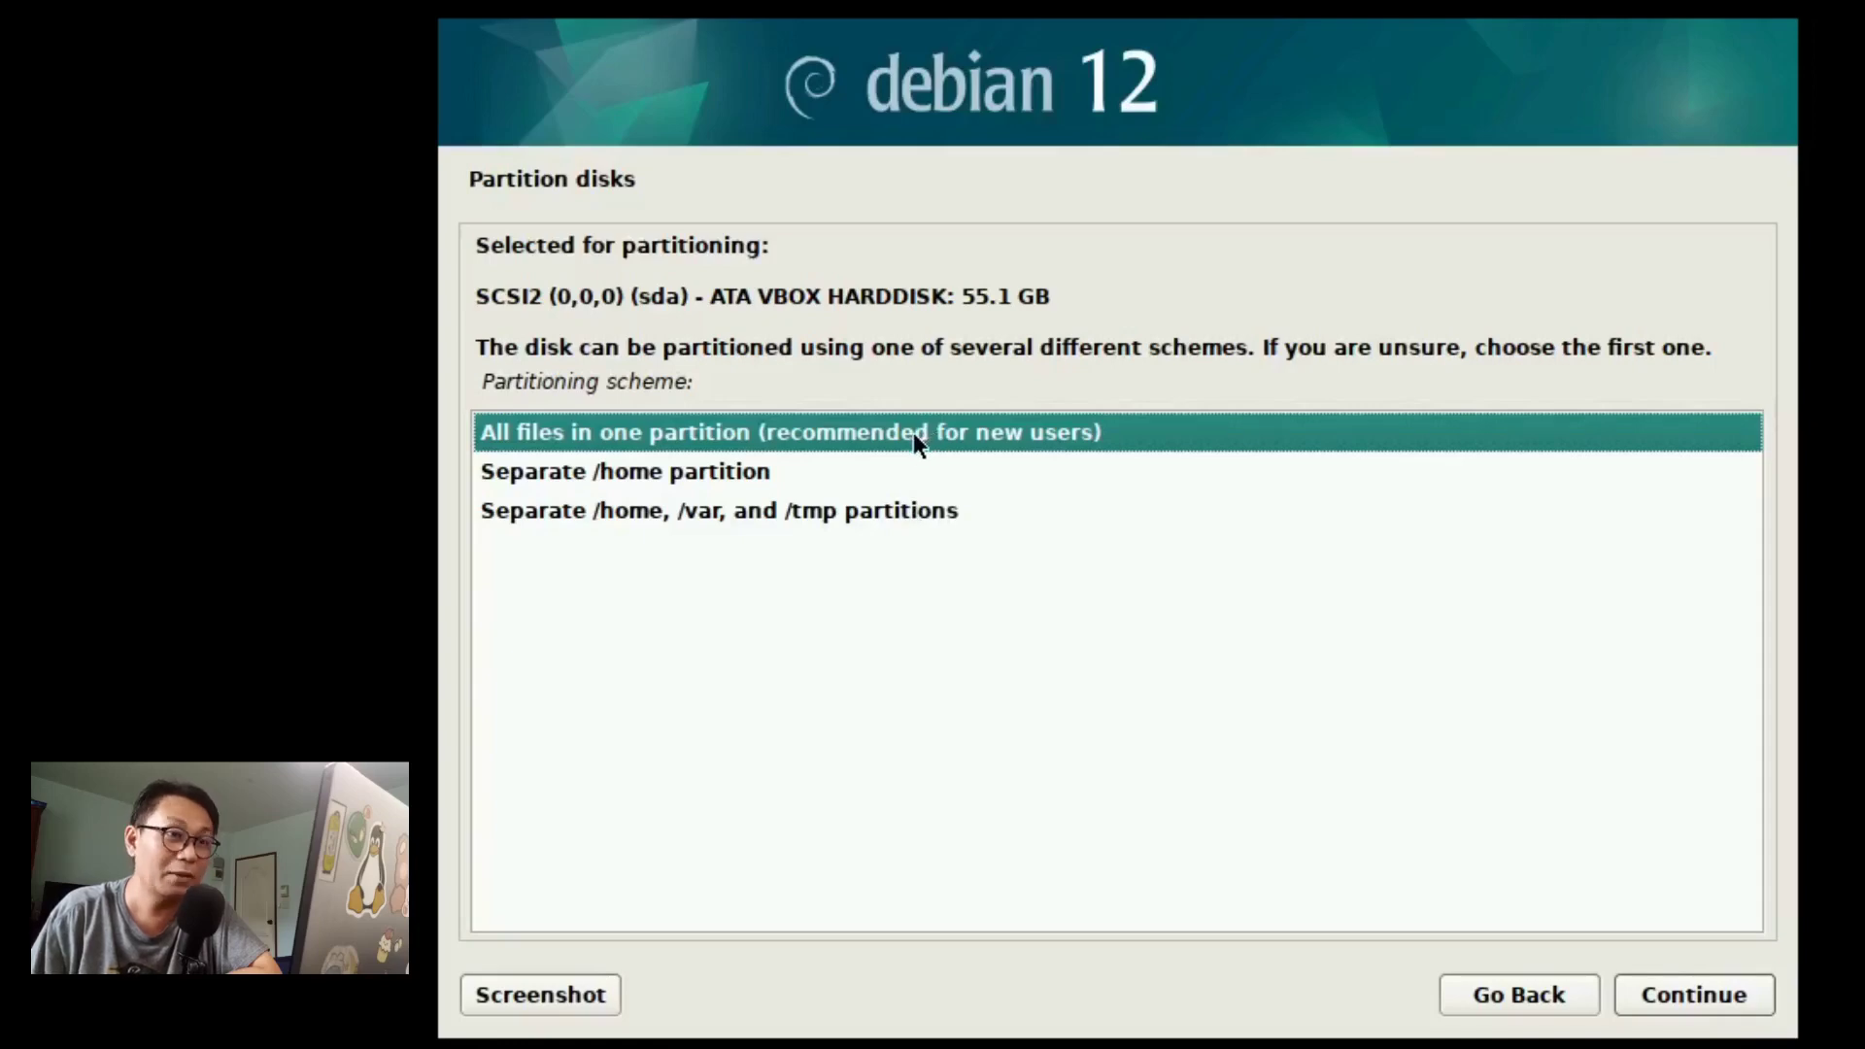
click(1681, 997)
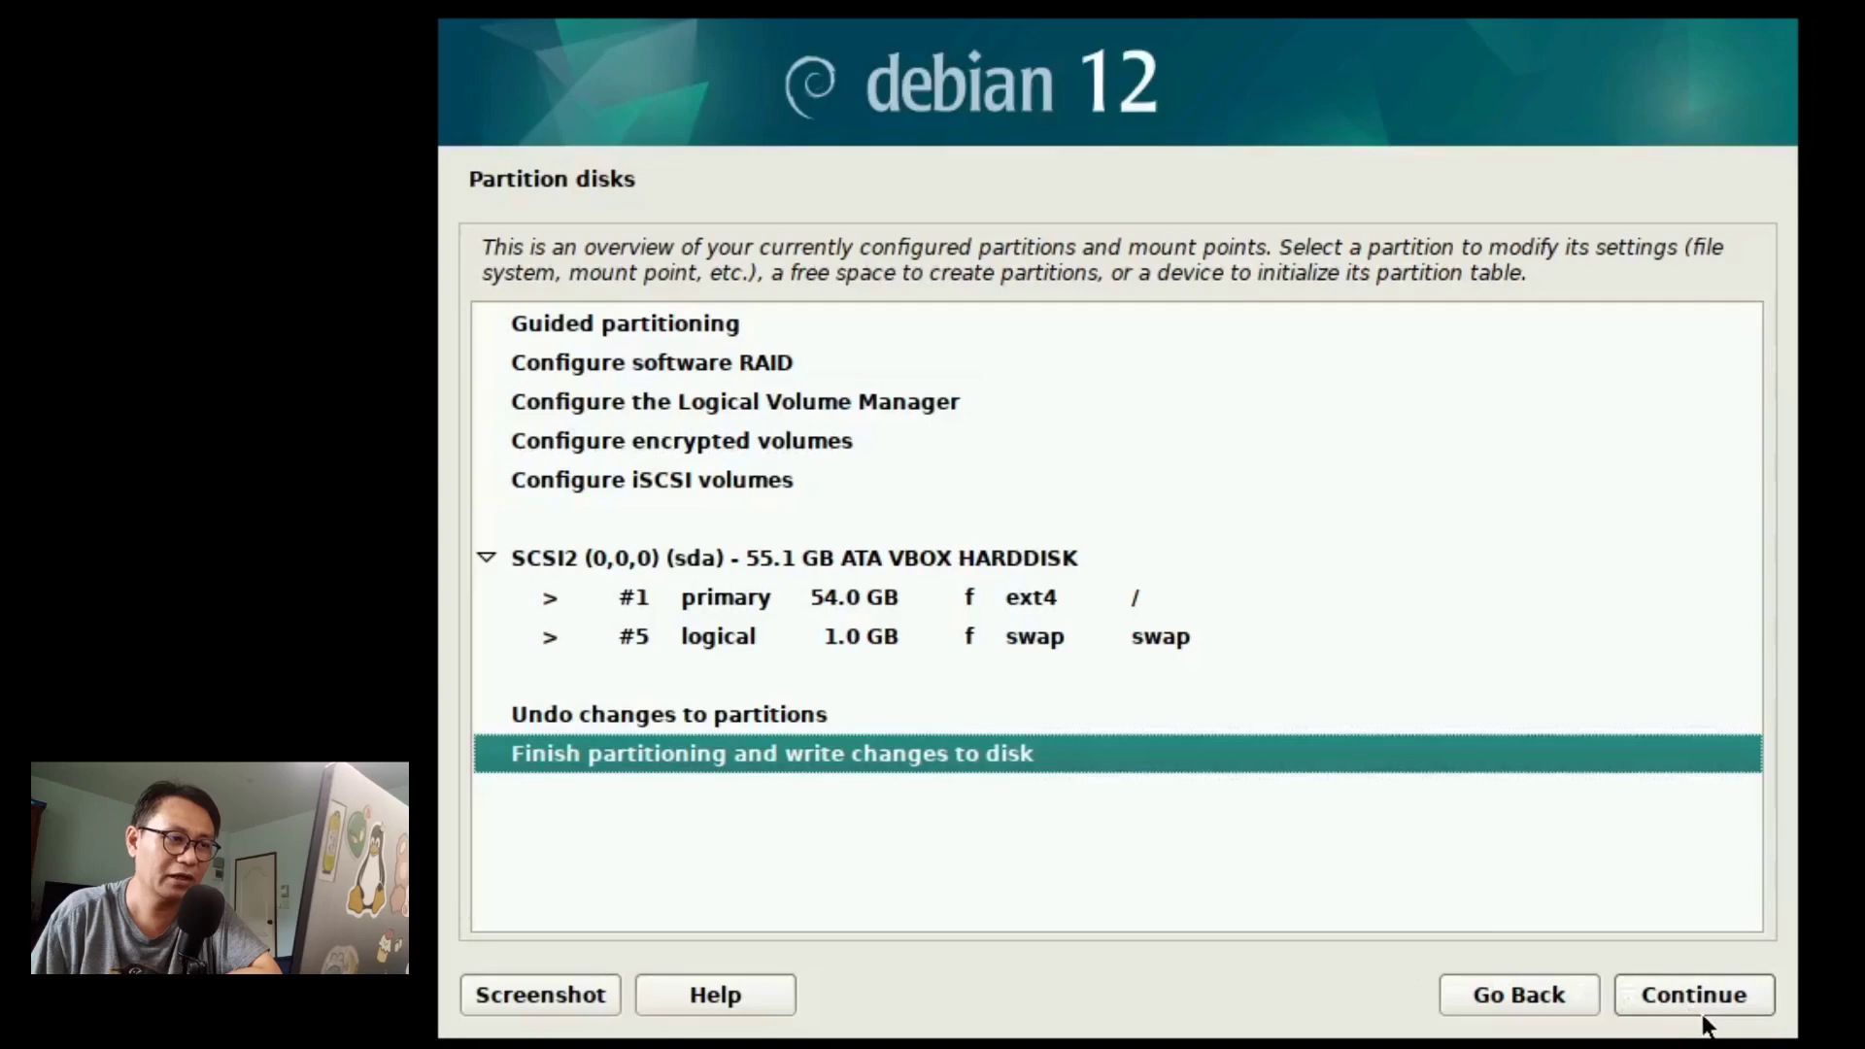
Finish partitioning and confirm with Yes that the changes are written to the disk.
click(1692, 983)
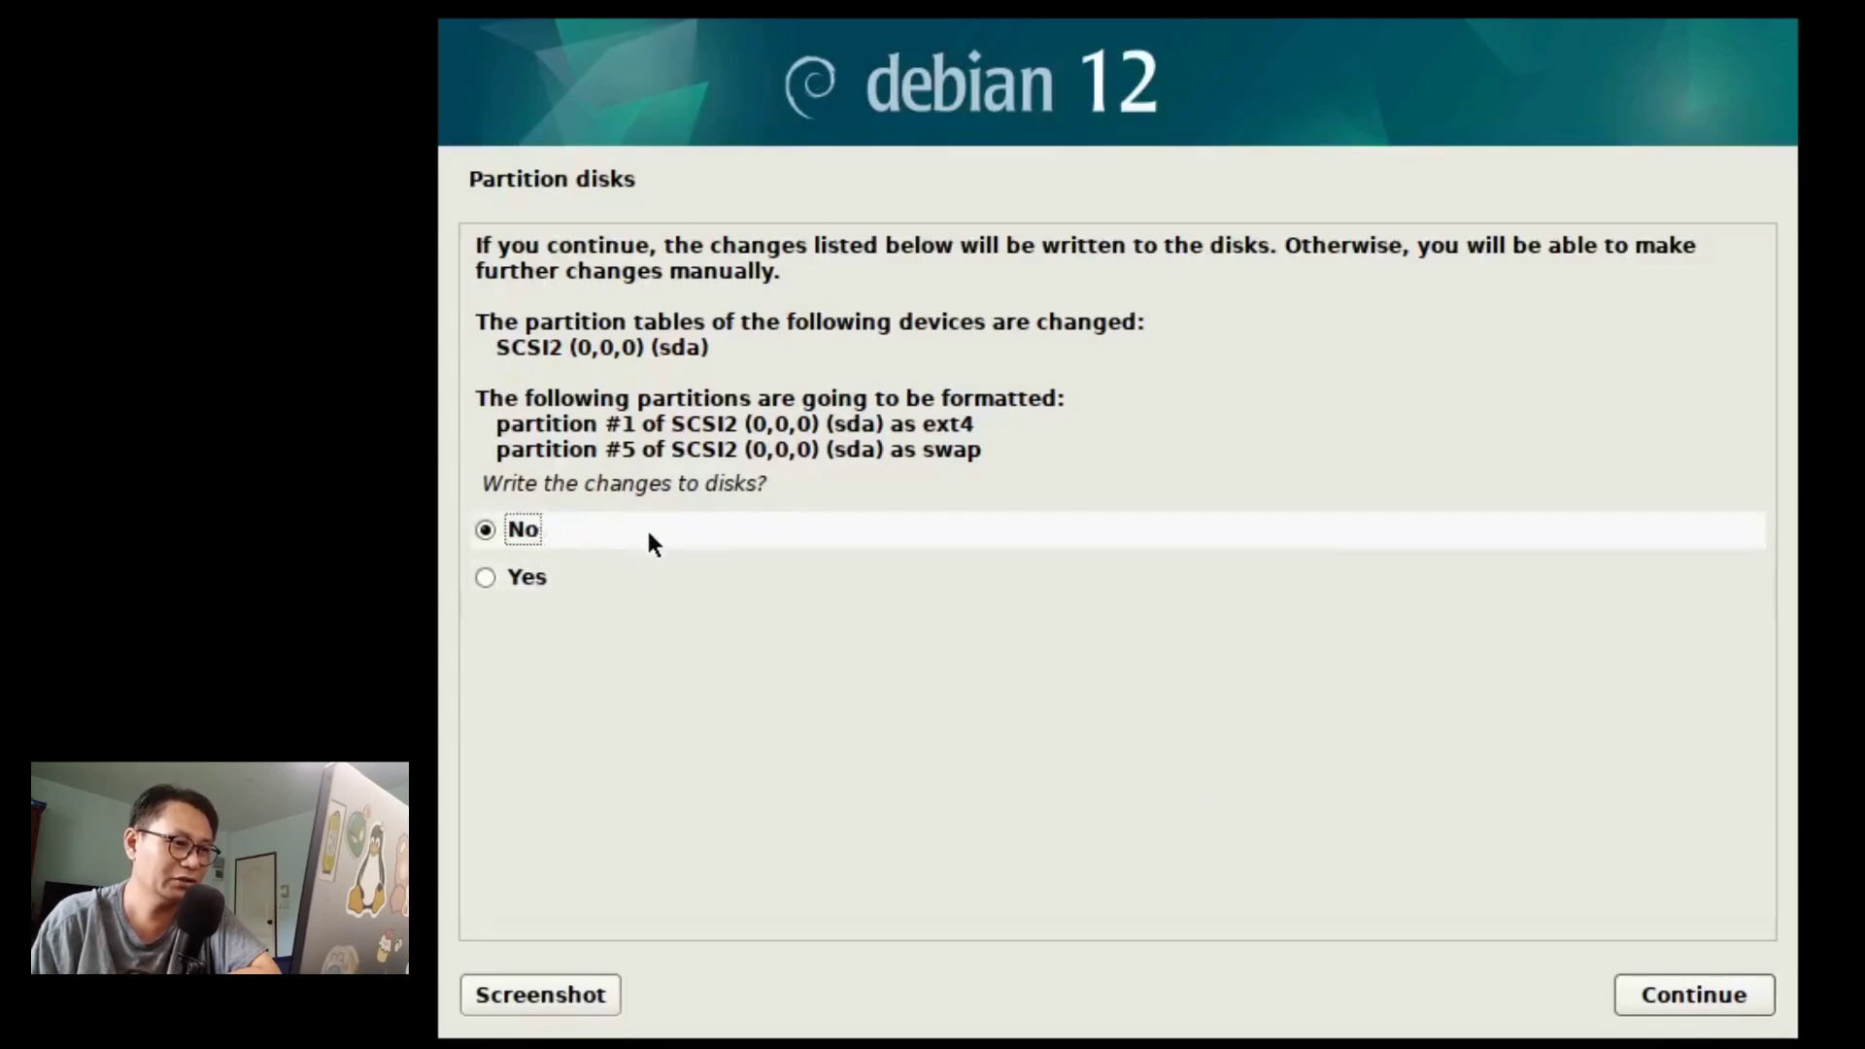
click(575, 581)
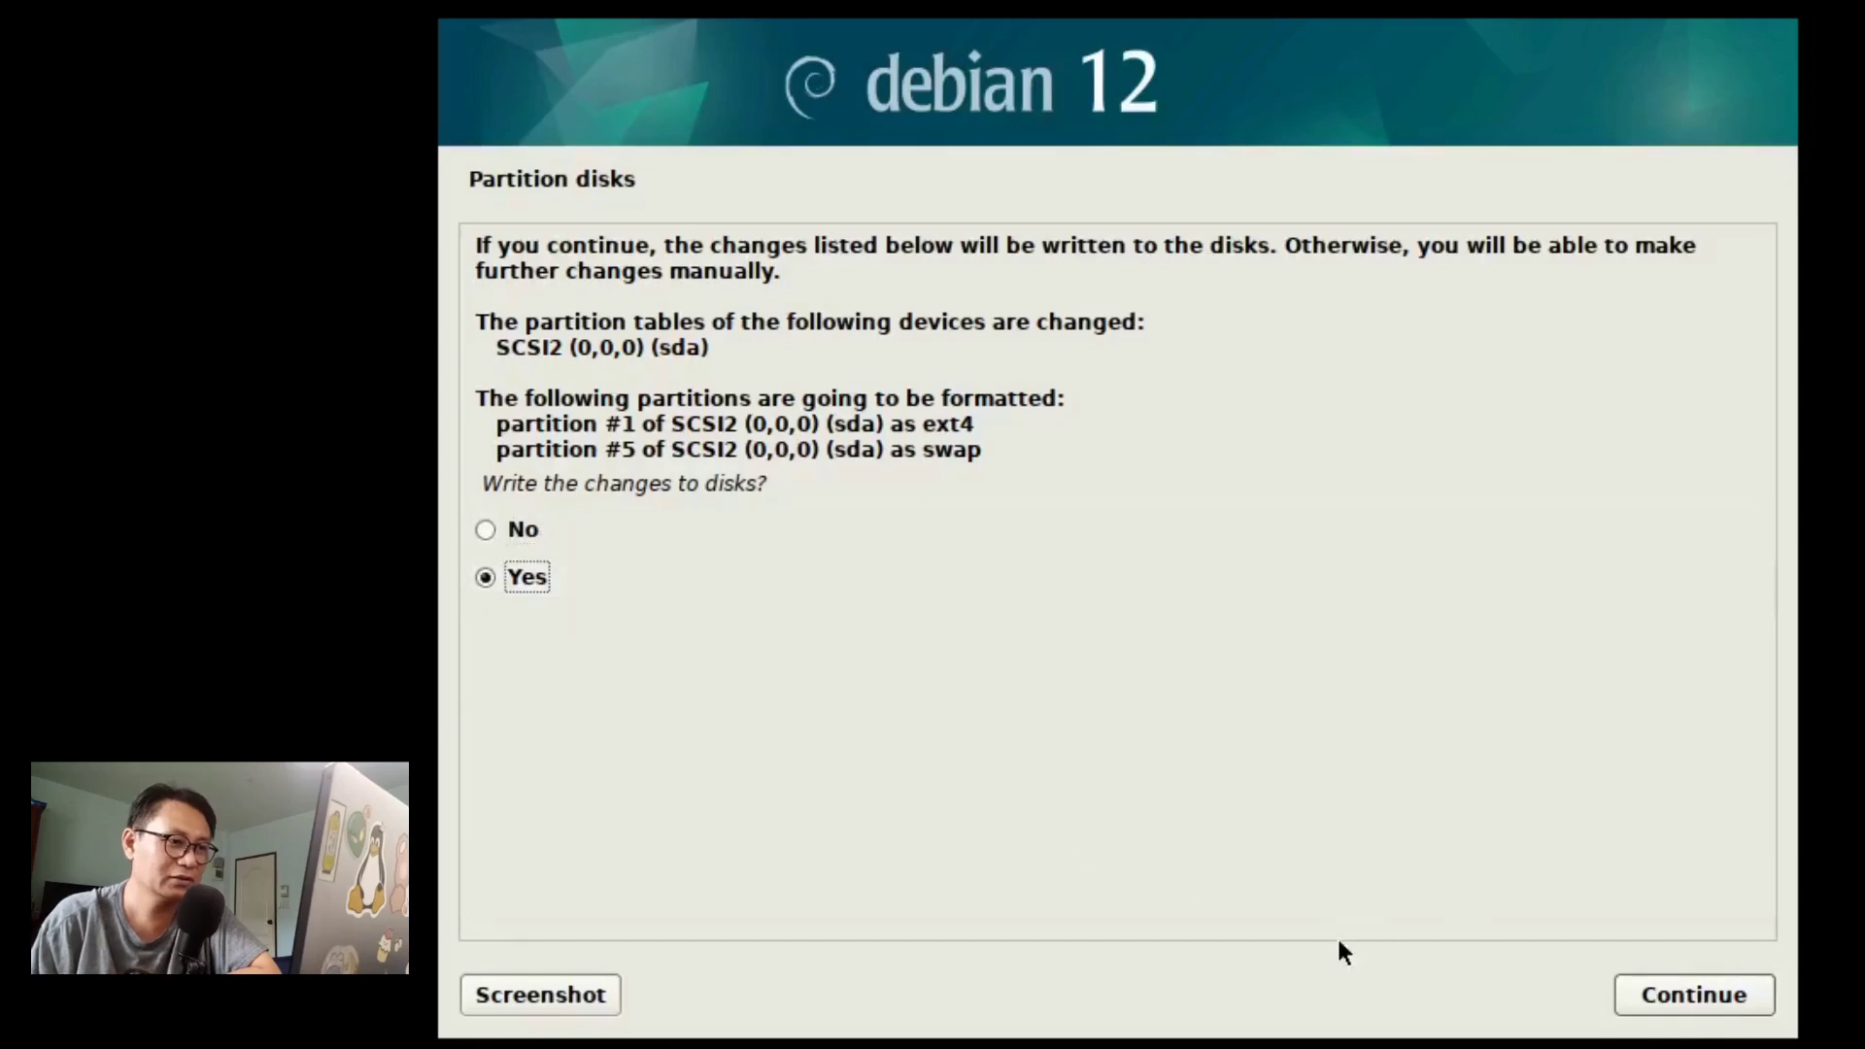
click(1724, 995)
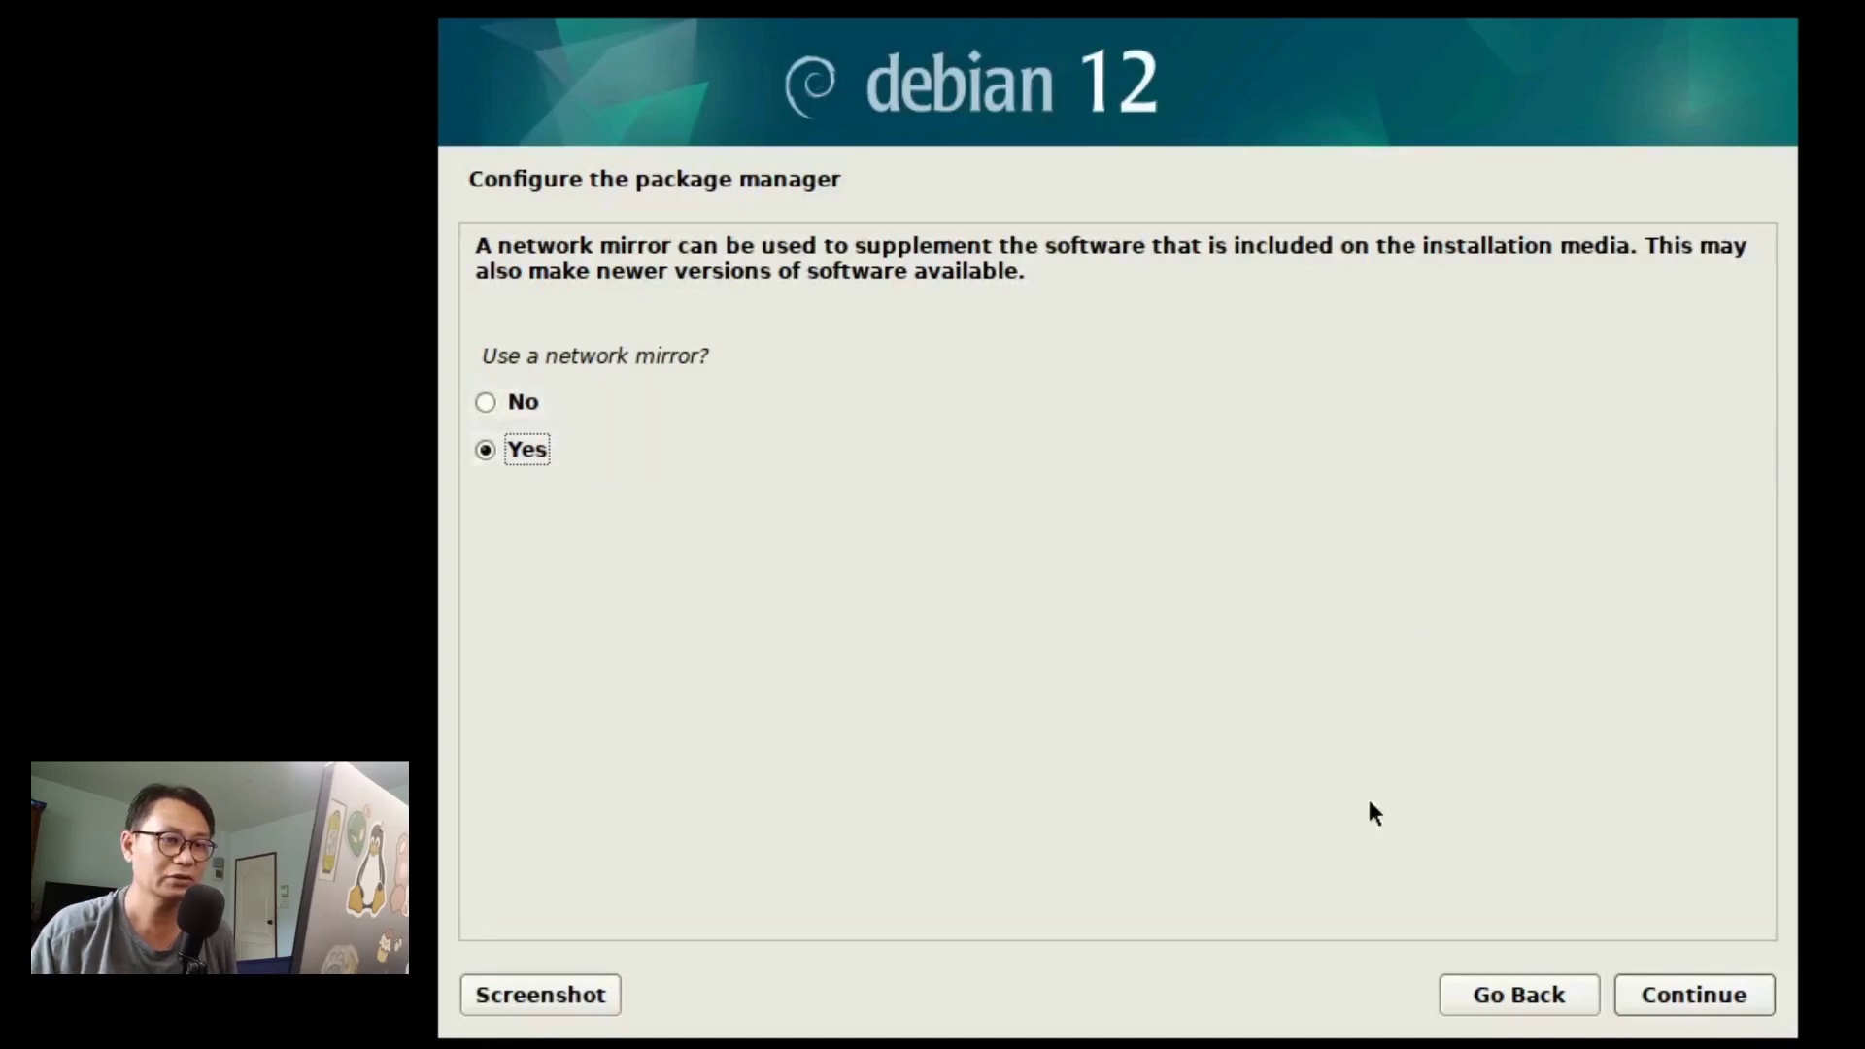
Use a network mirror for the package manager and set the Debian archive mirror country to Taiwan.
click(1709, 1006)
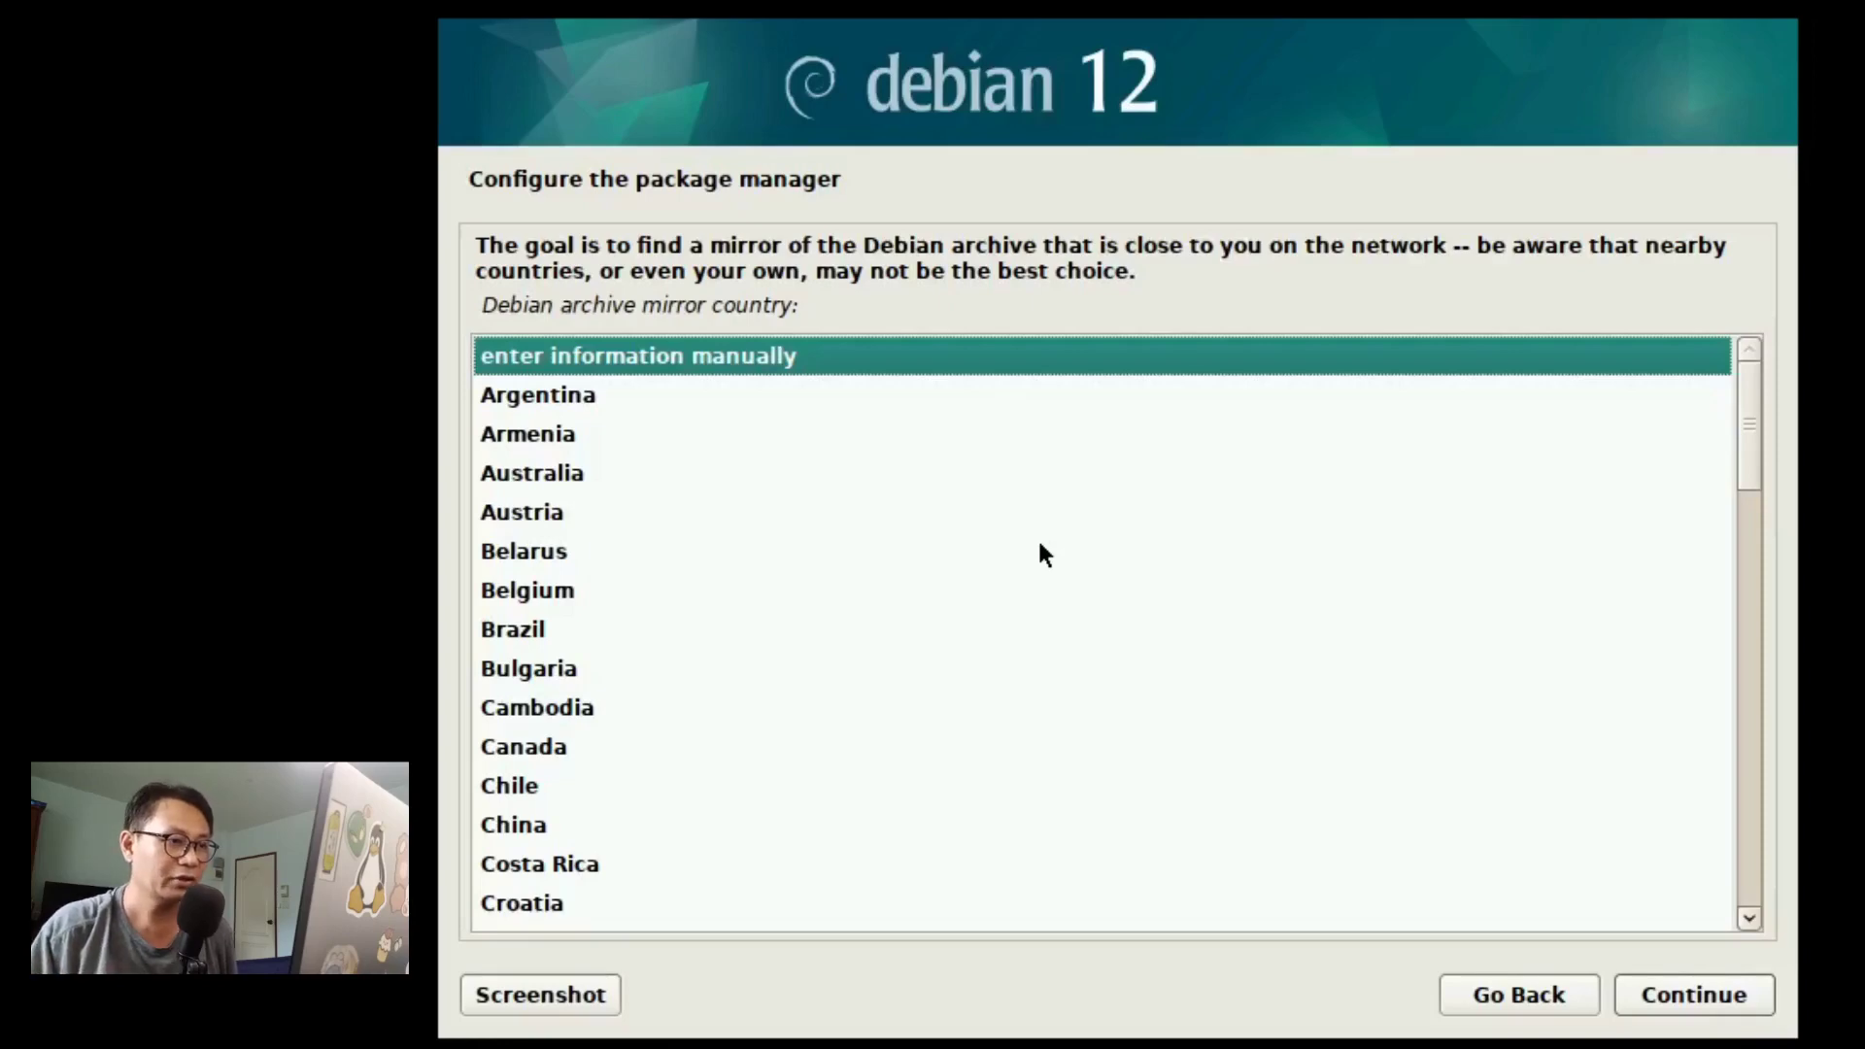
scroll(1045, 555, down, 9)
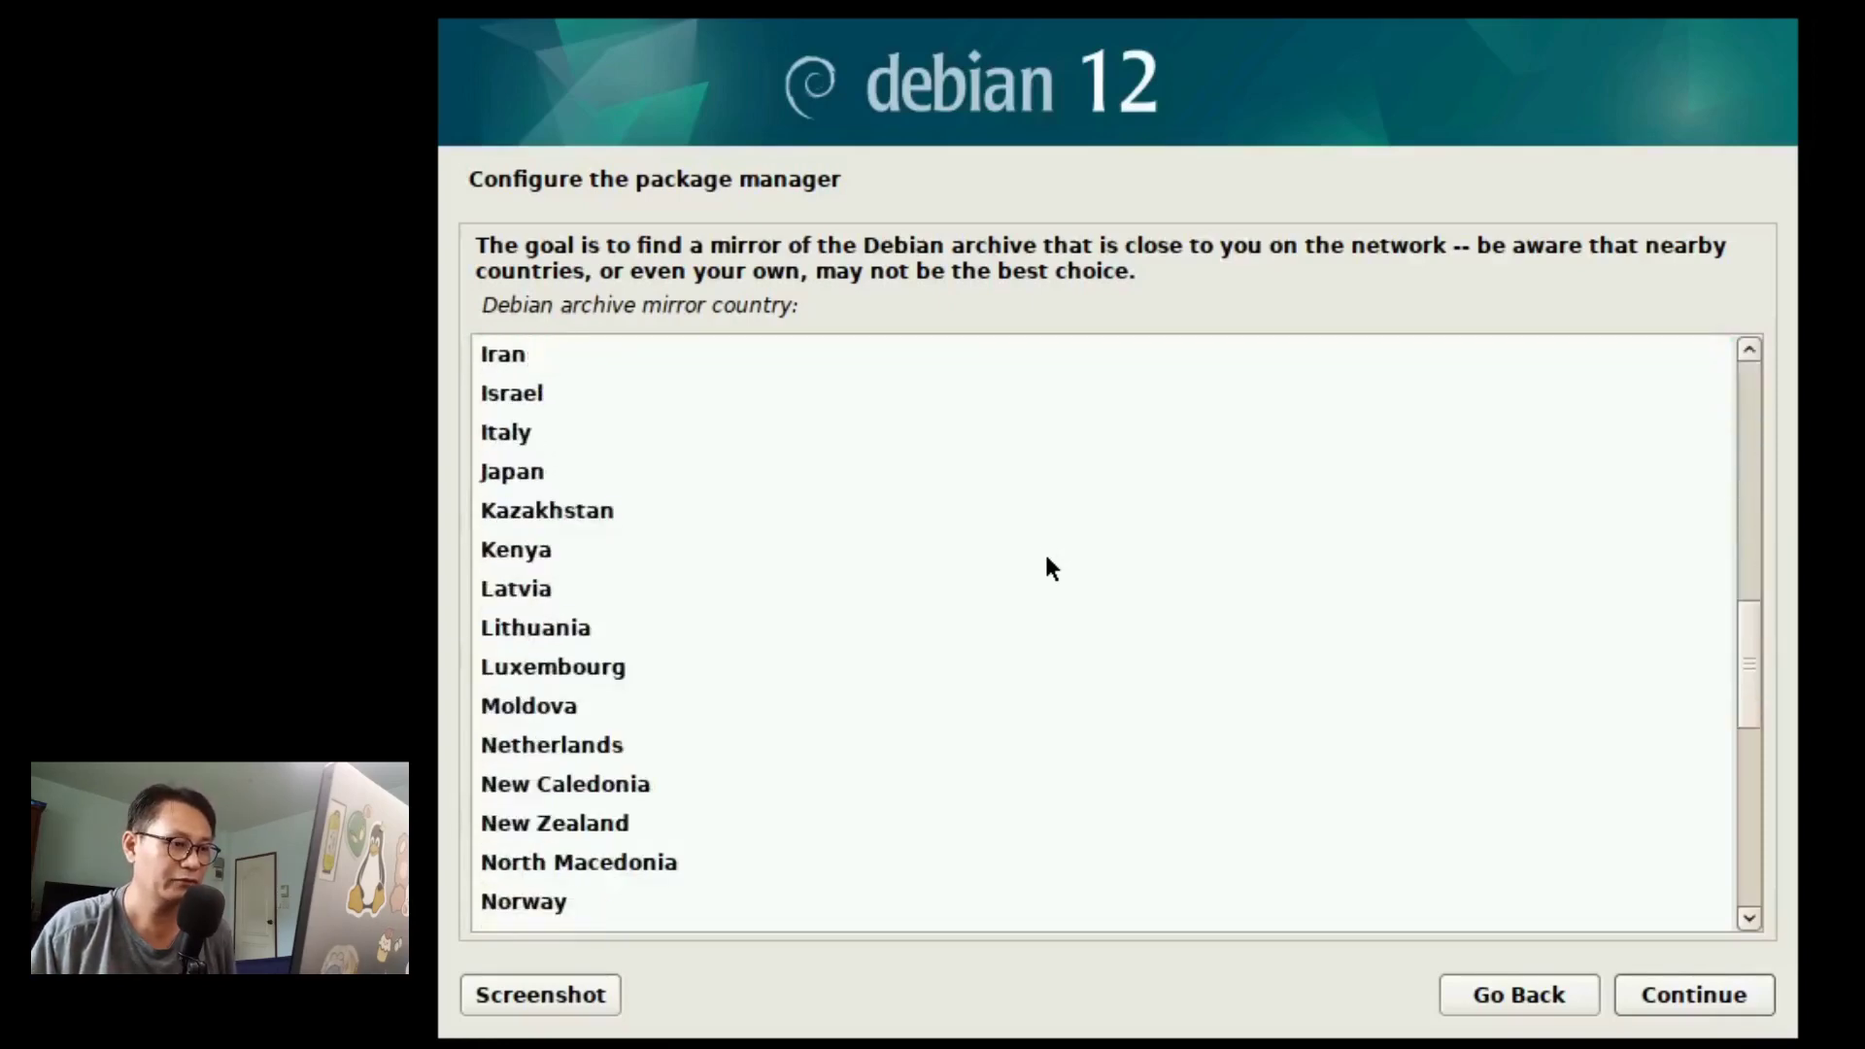
scroll(1032, 581, down, 2)
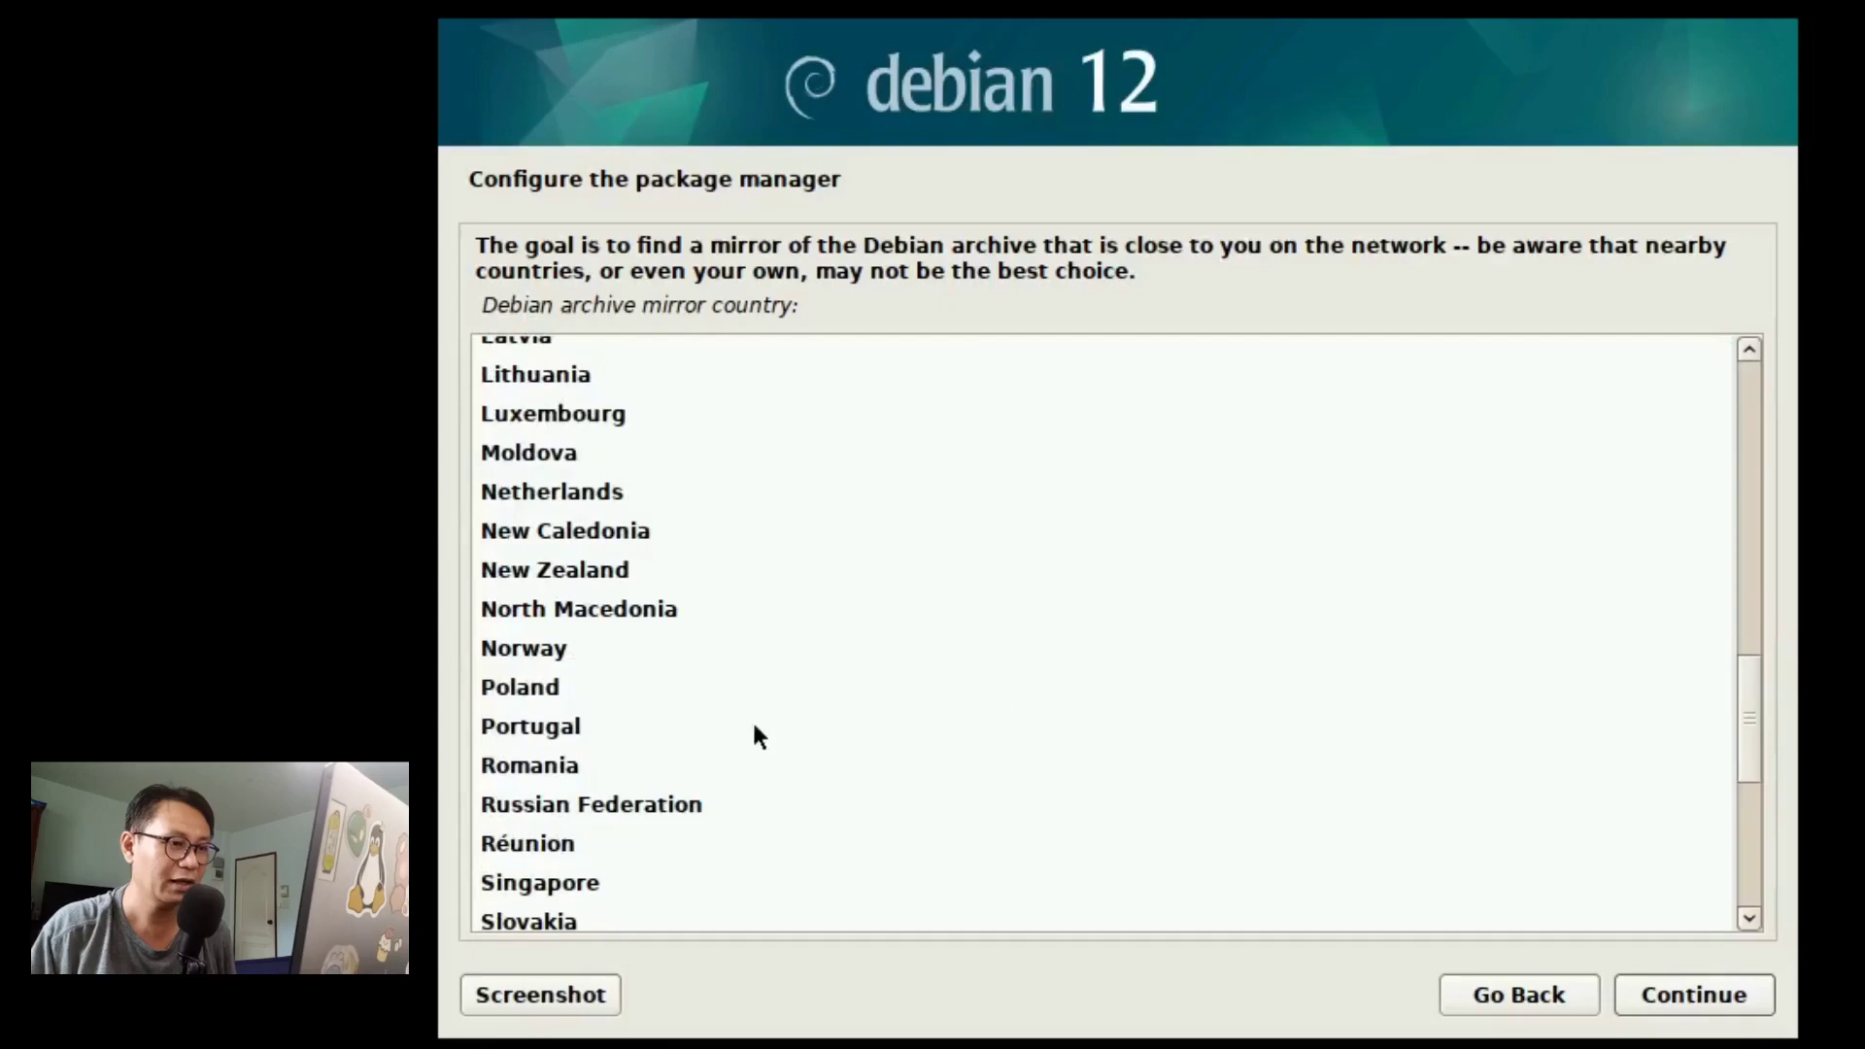
scroll(675, 783, down, 1)
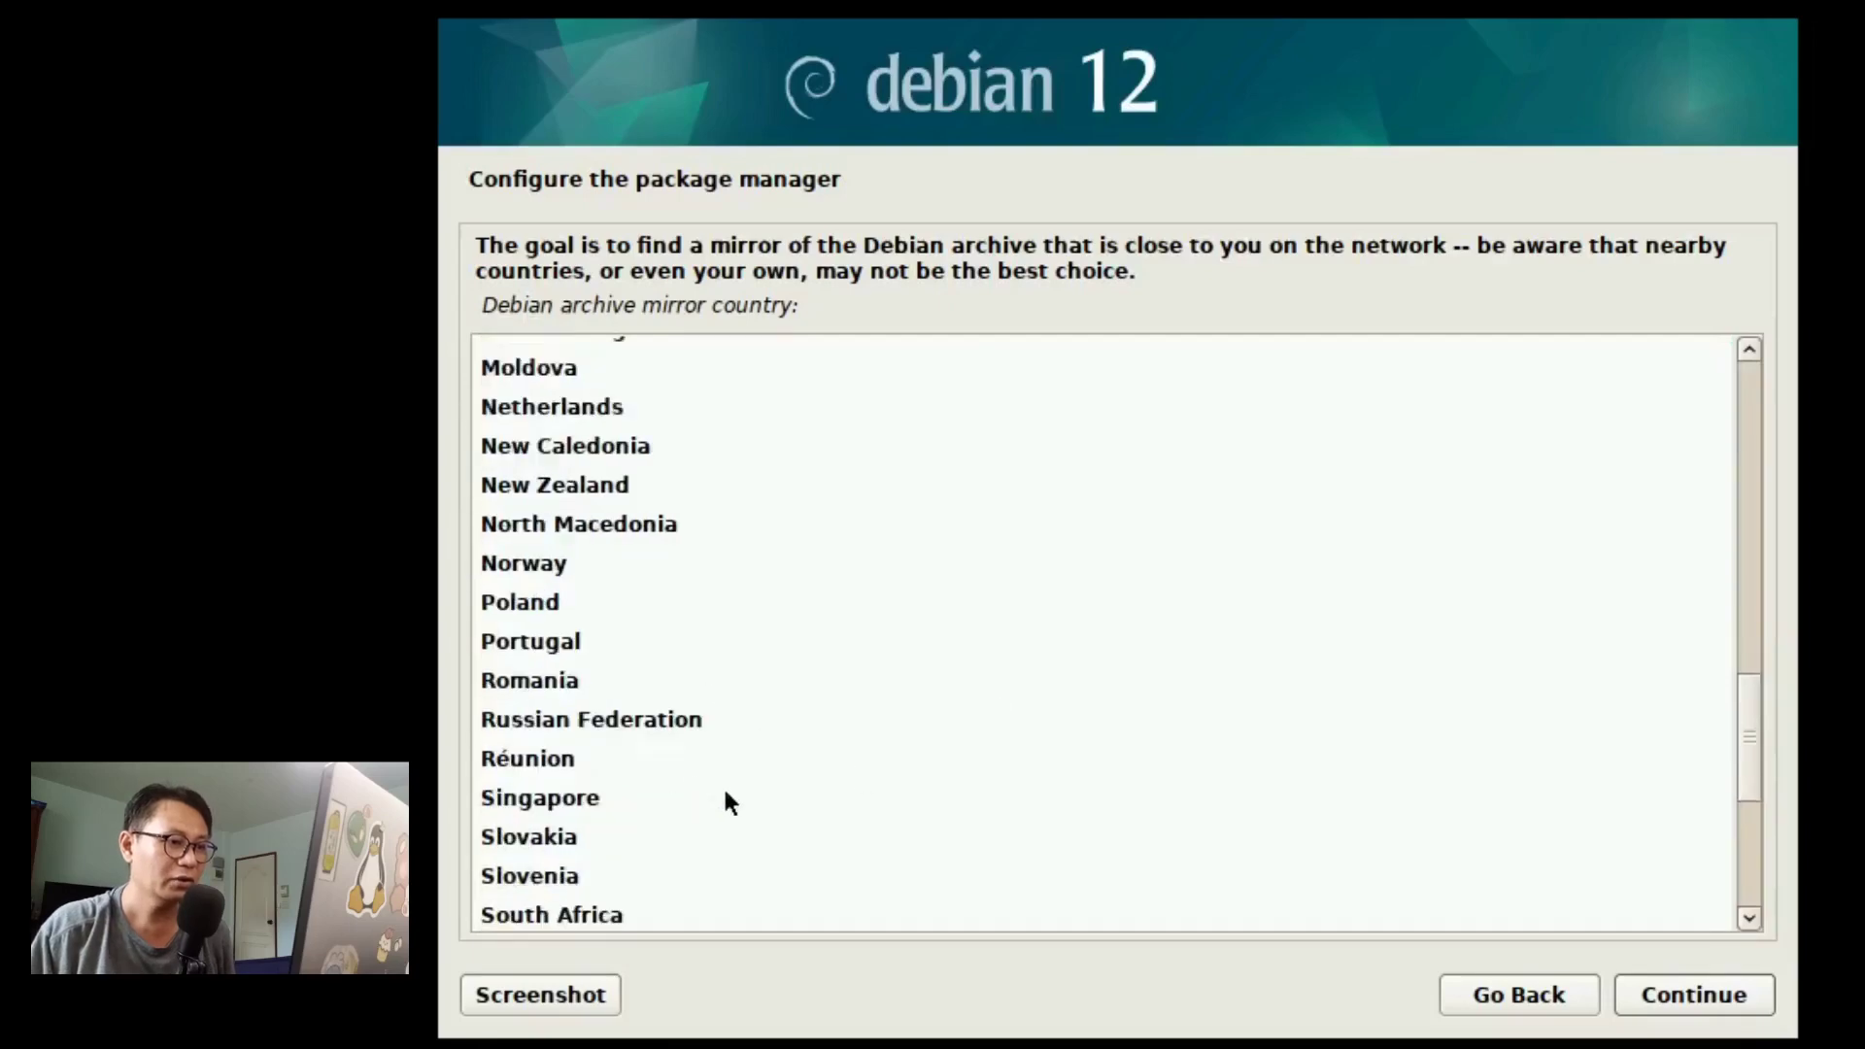
click(621, 796)
scroll(699, 767, down, 2)
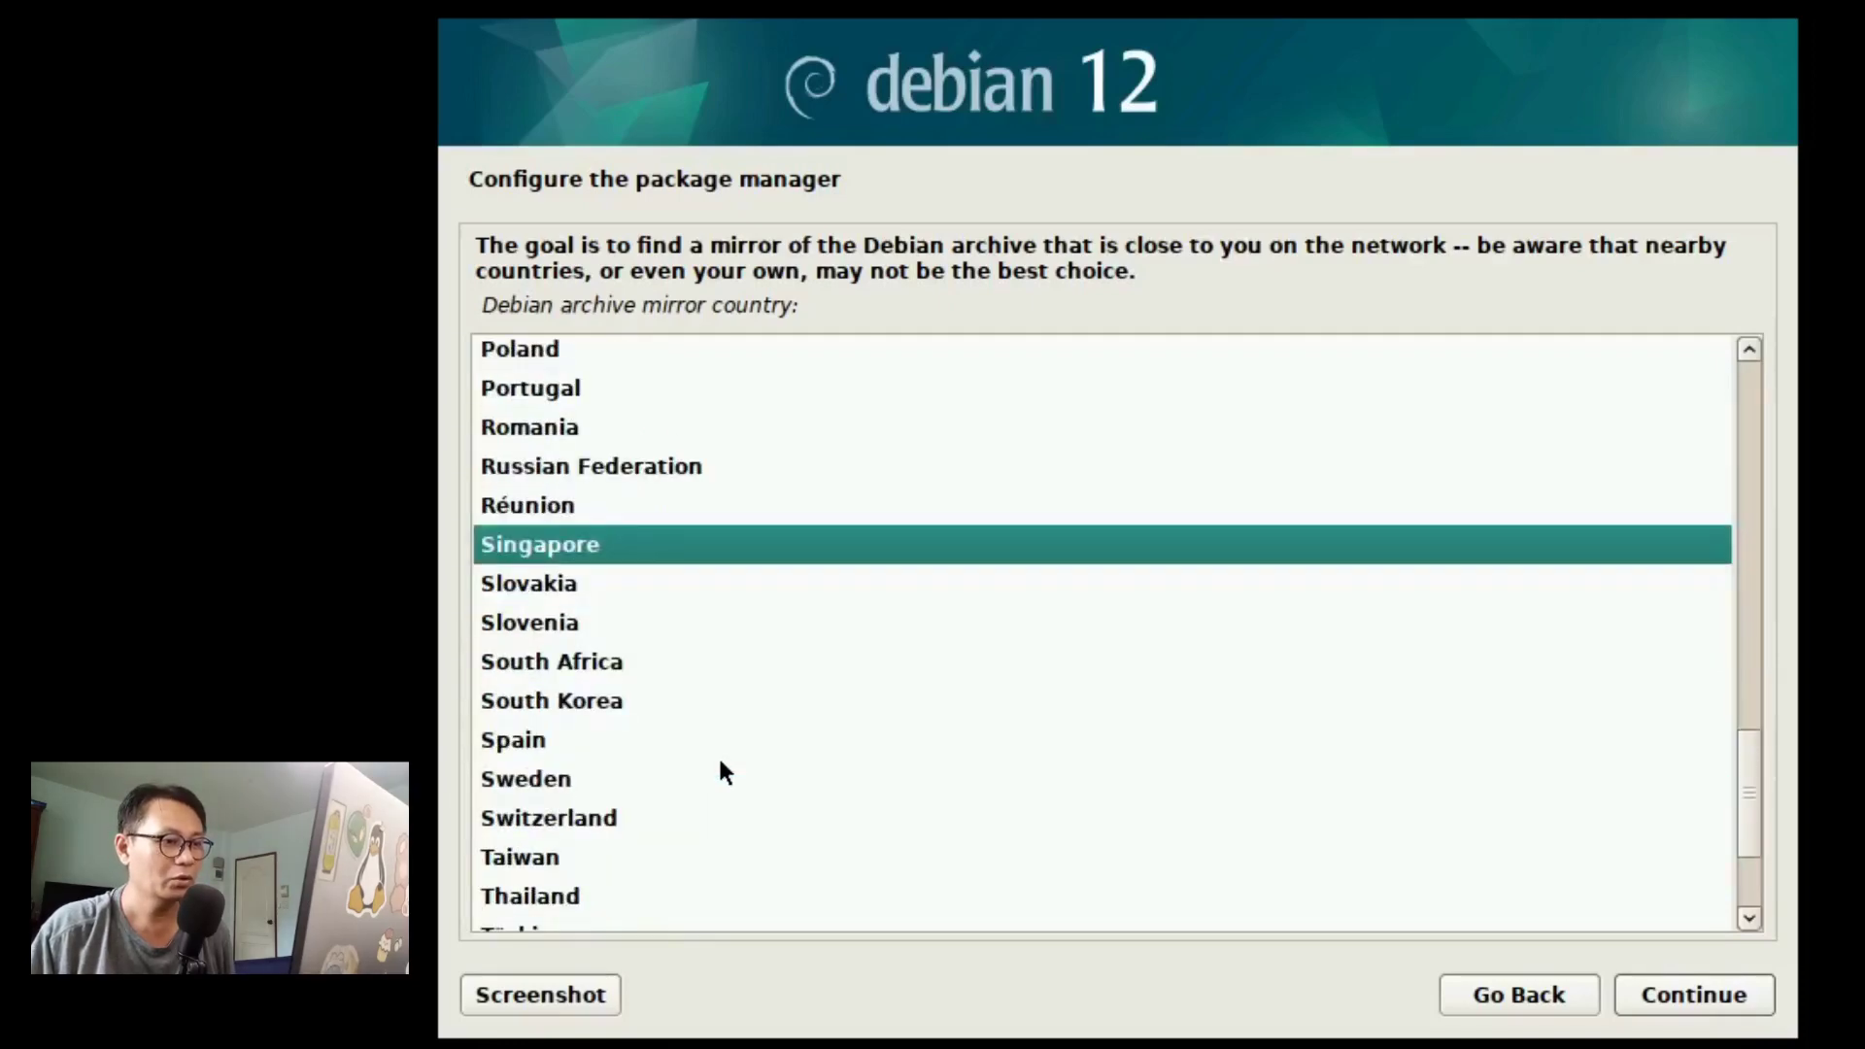
scroll(719, 767, down, 2)
scroll(596, 724, up, 2)
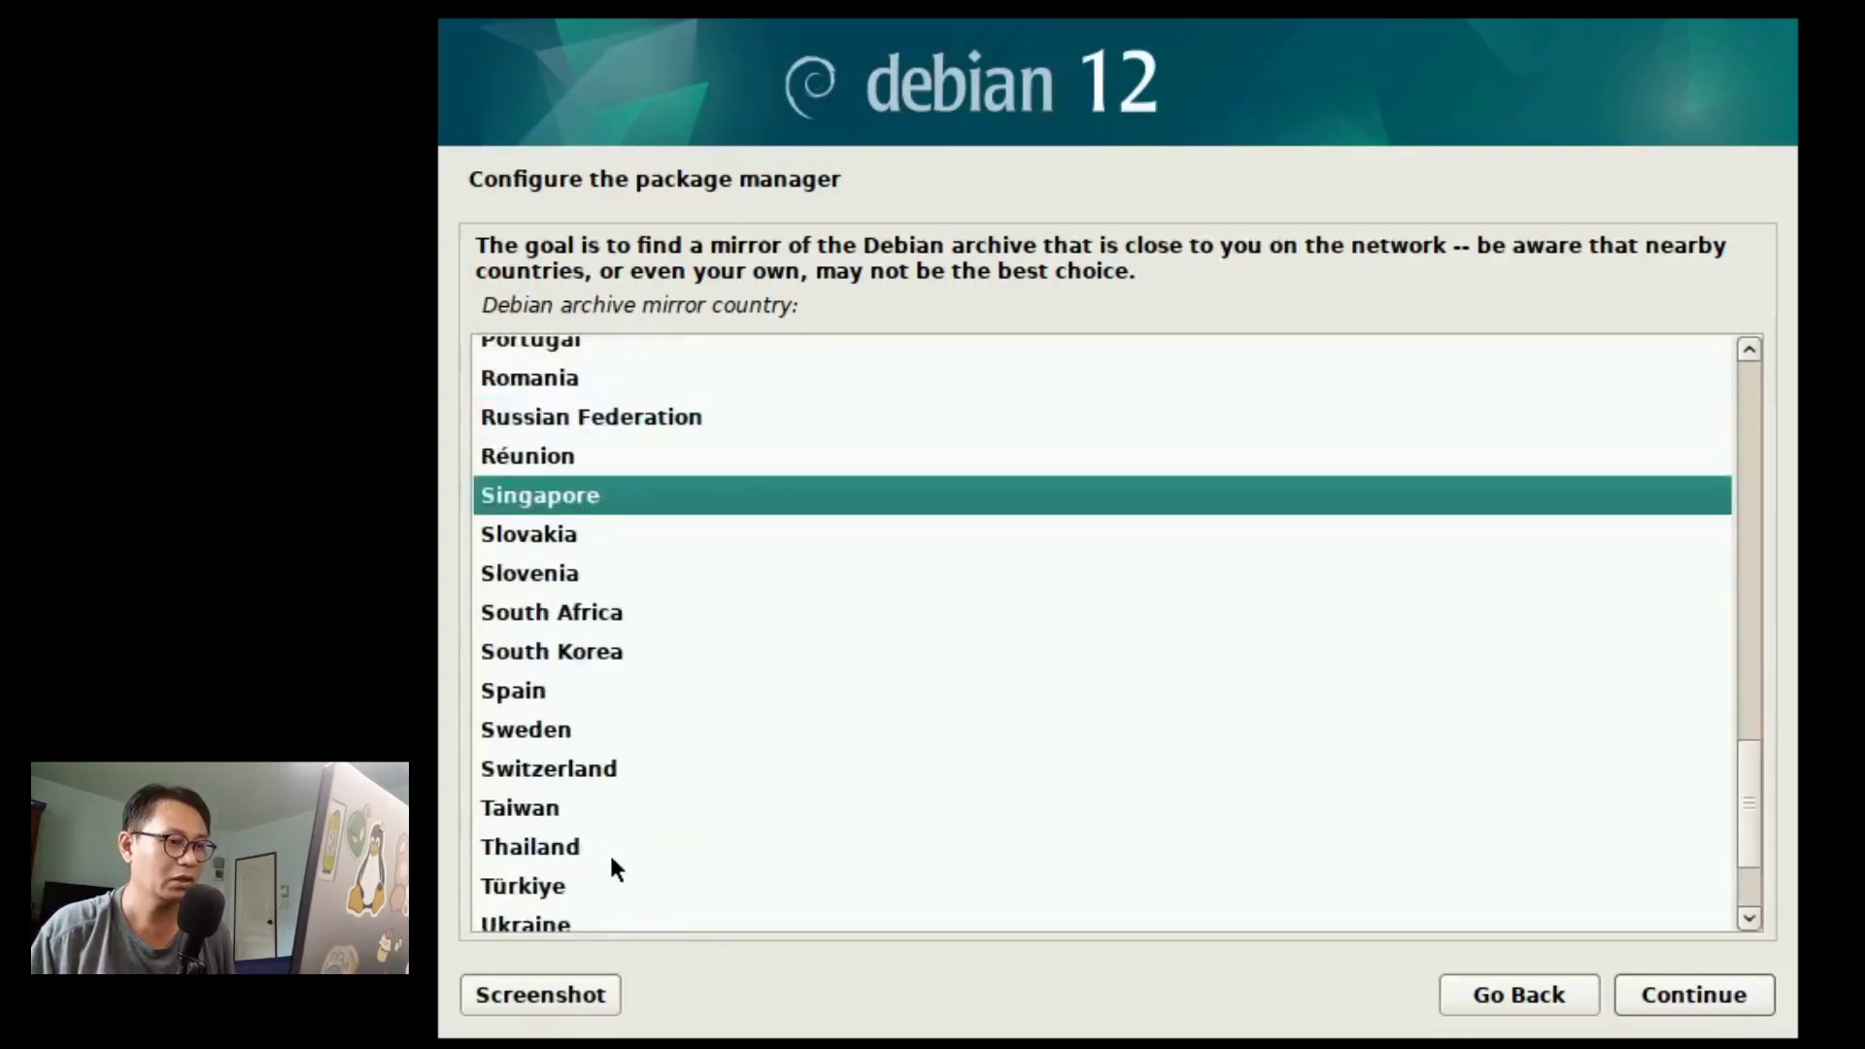
click(625, 811)
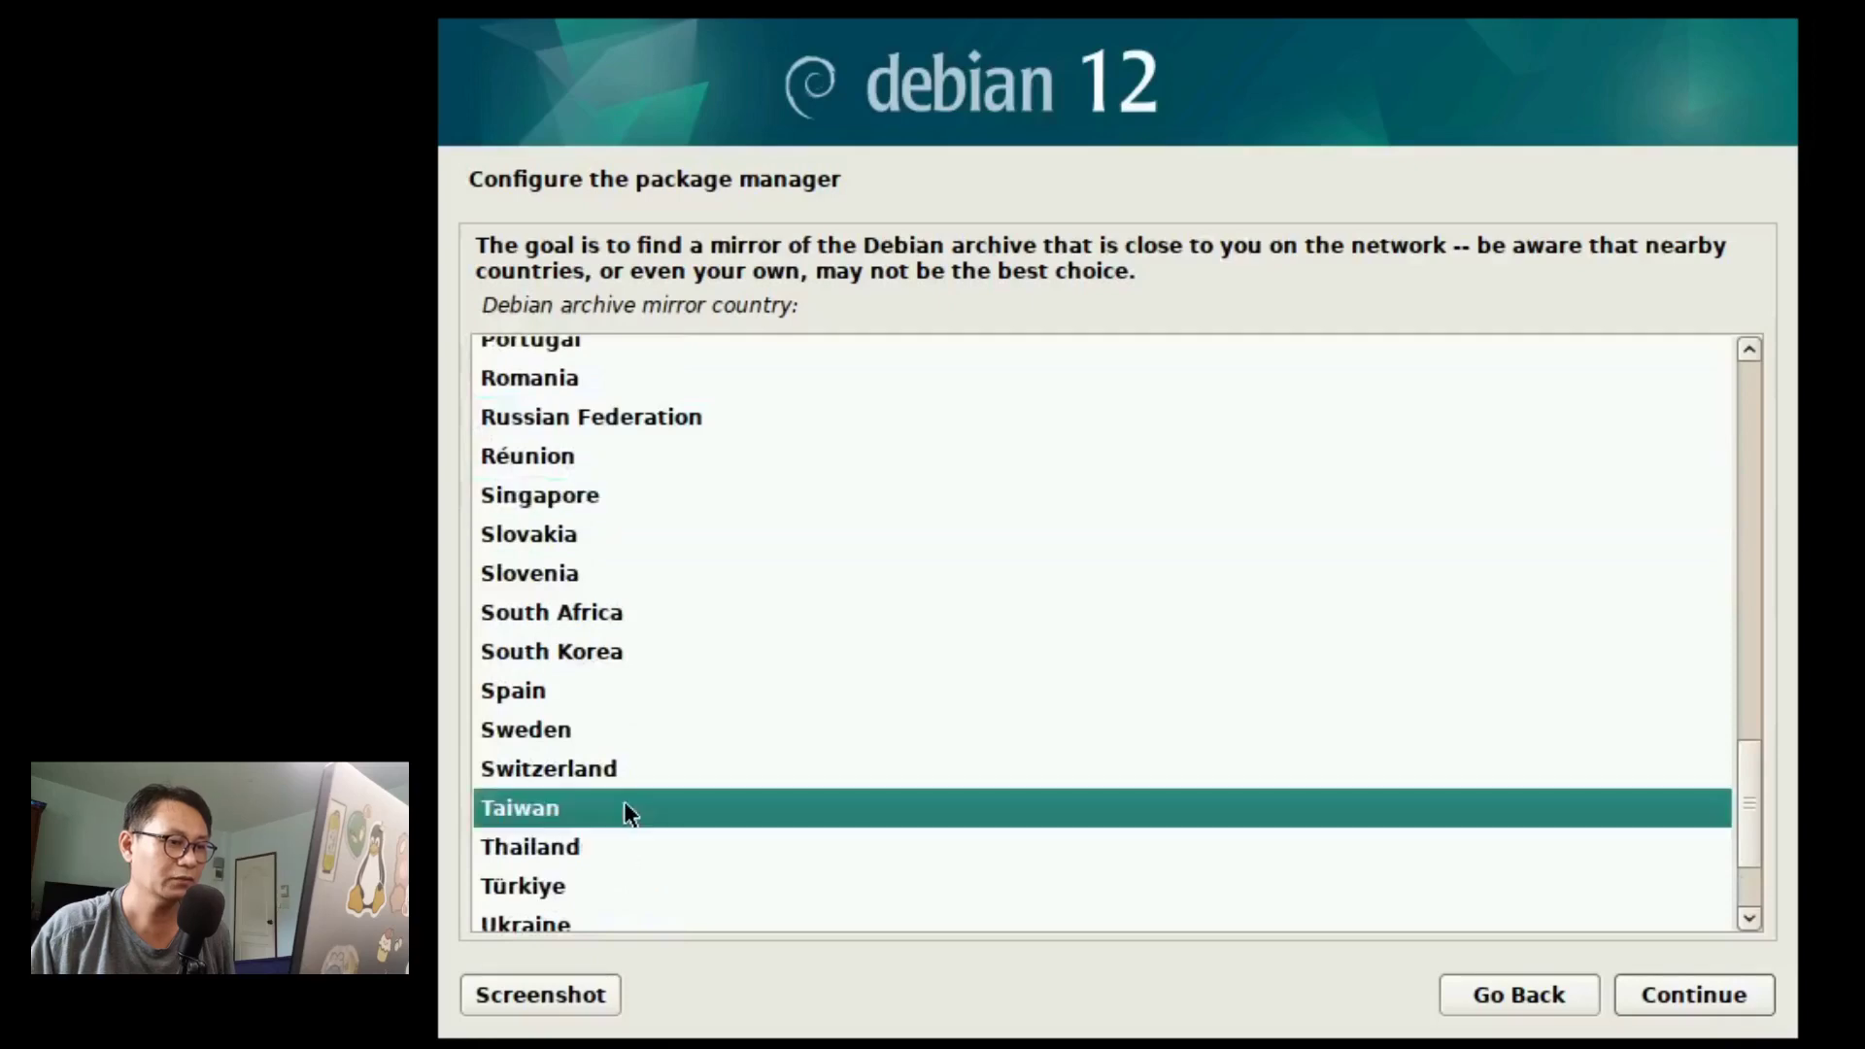
click(621, 501)
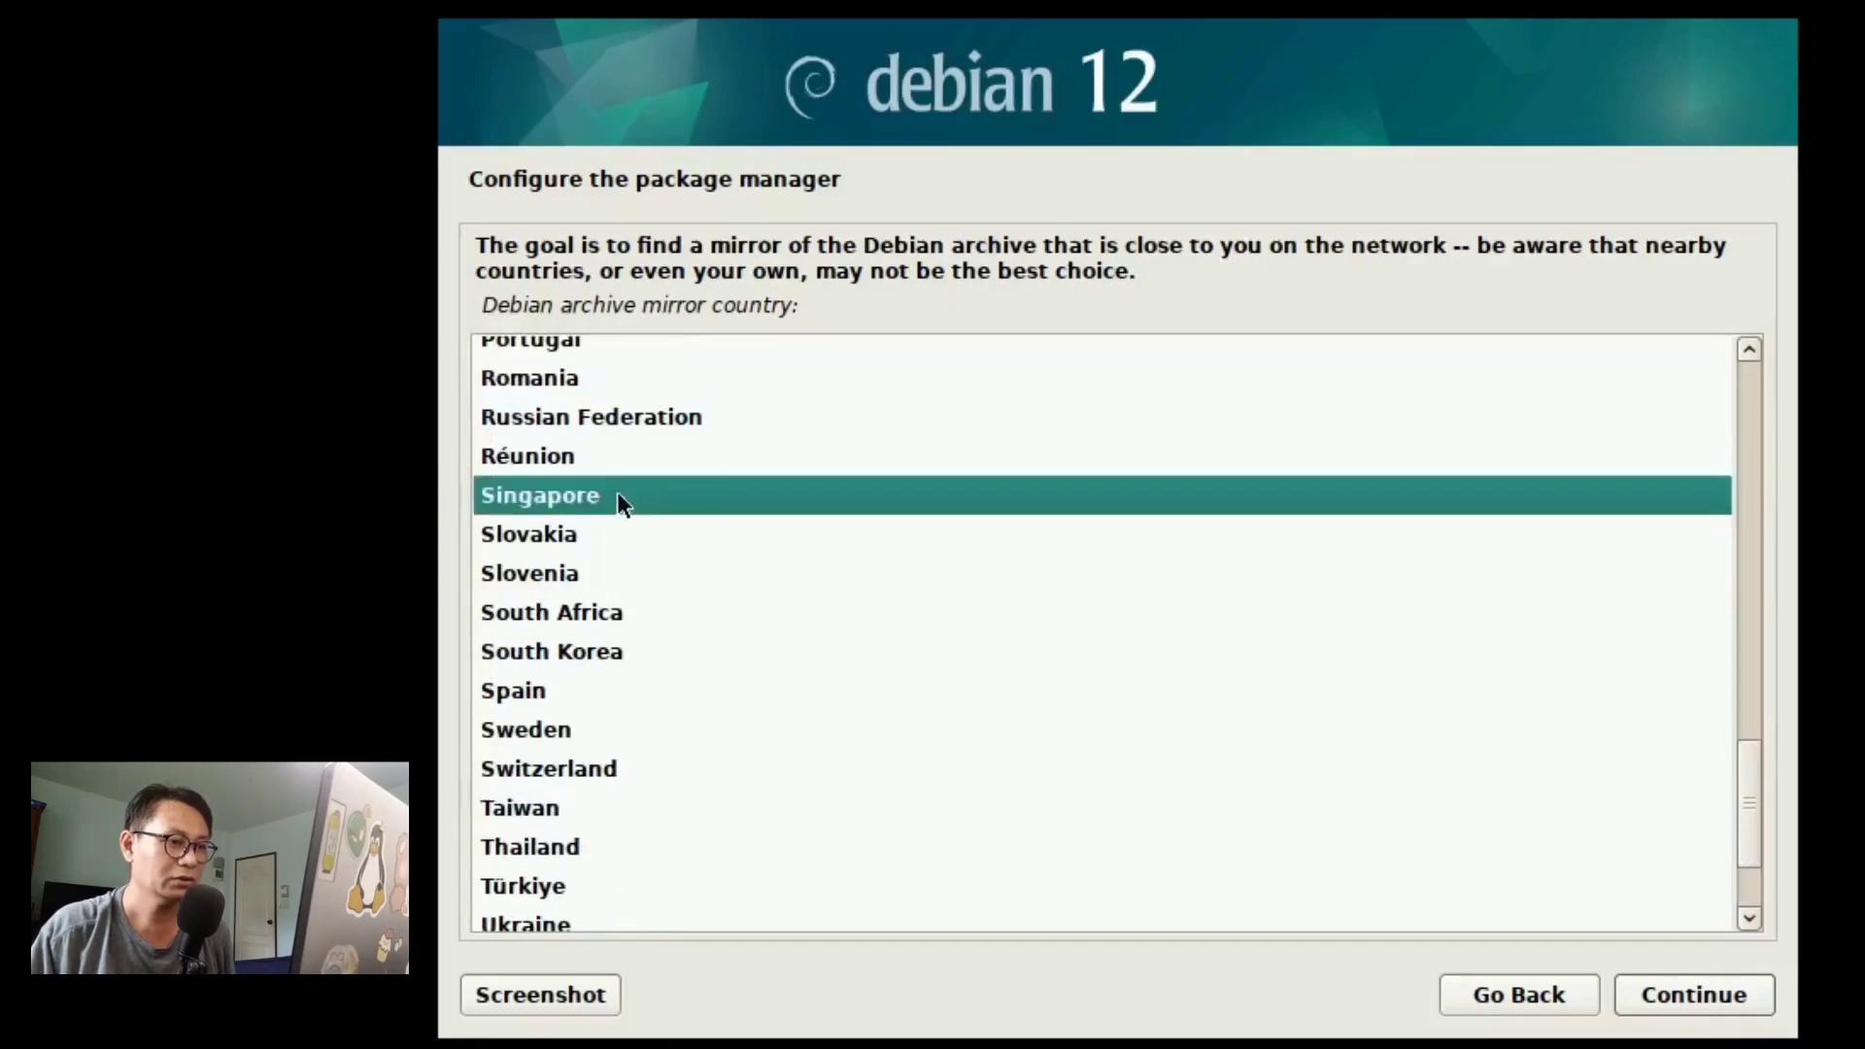
click(618, 814)
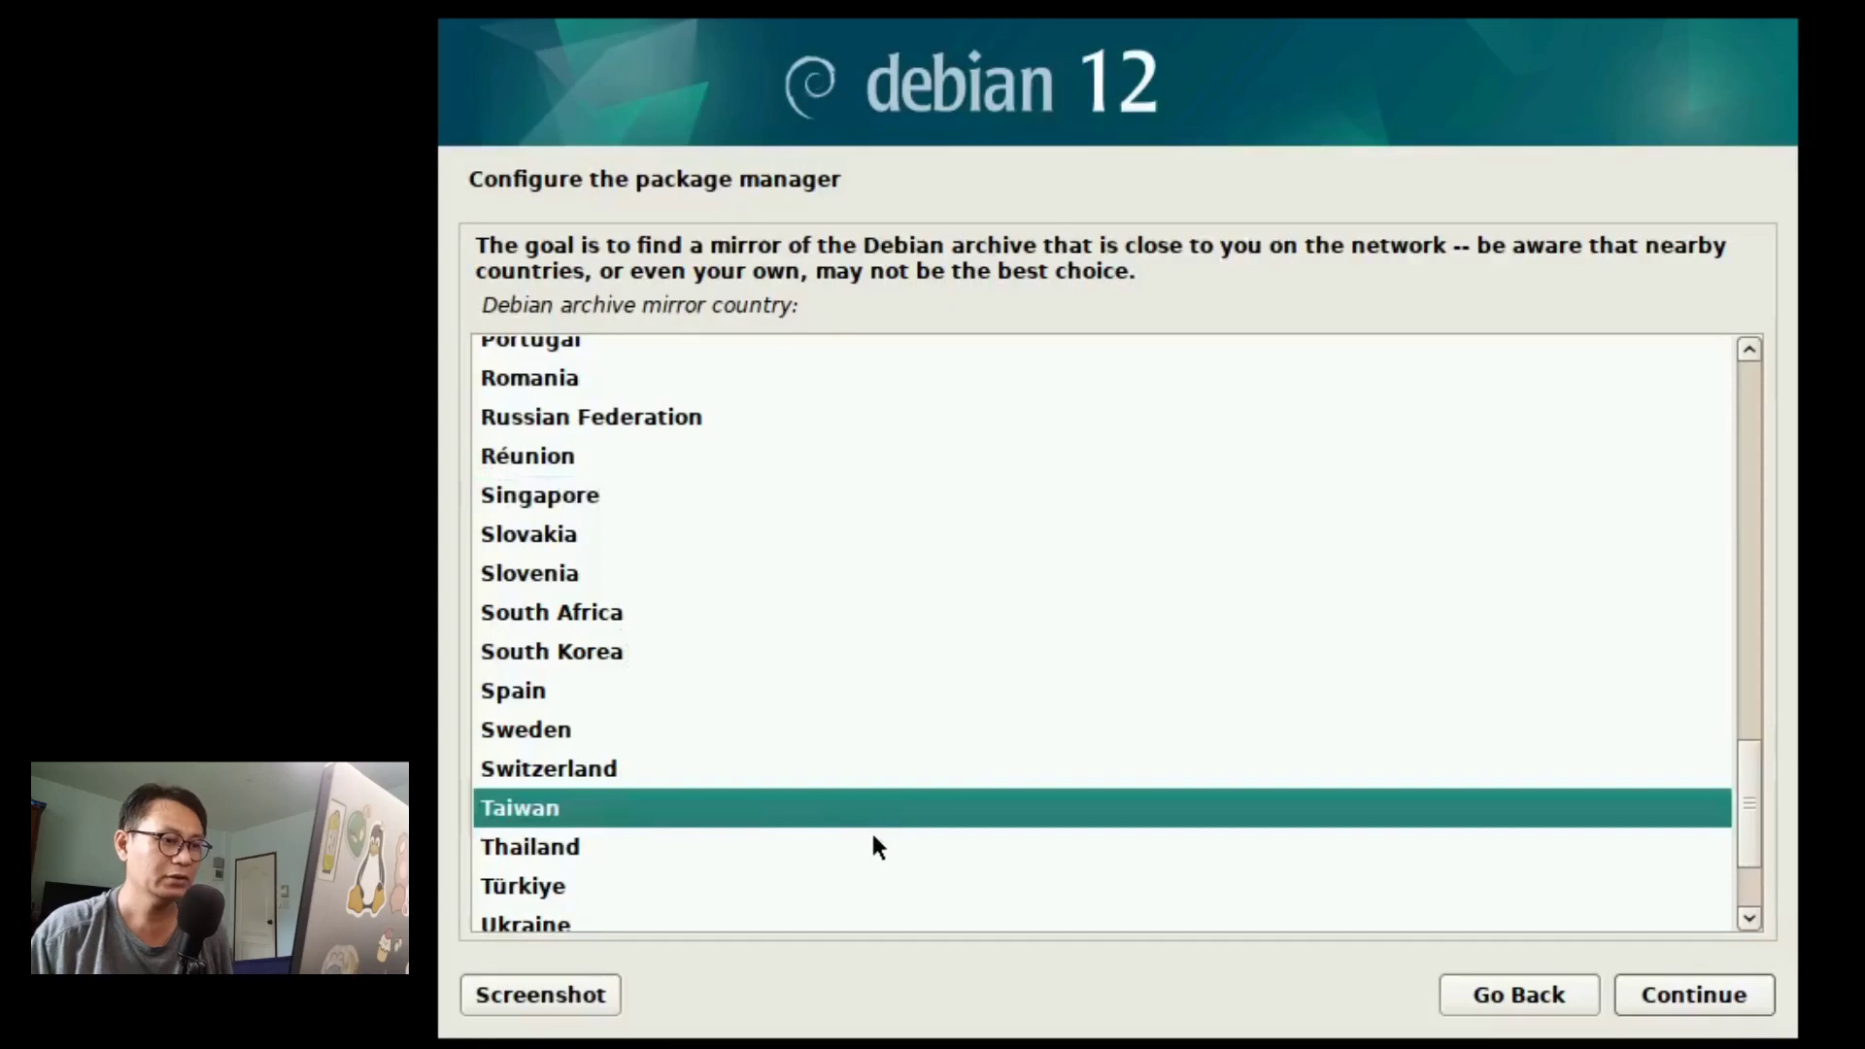
click(1670, 998)
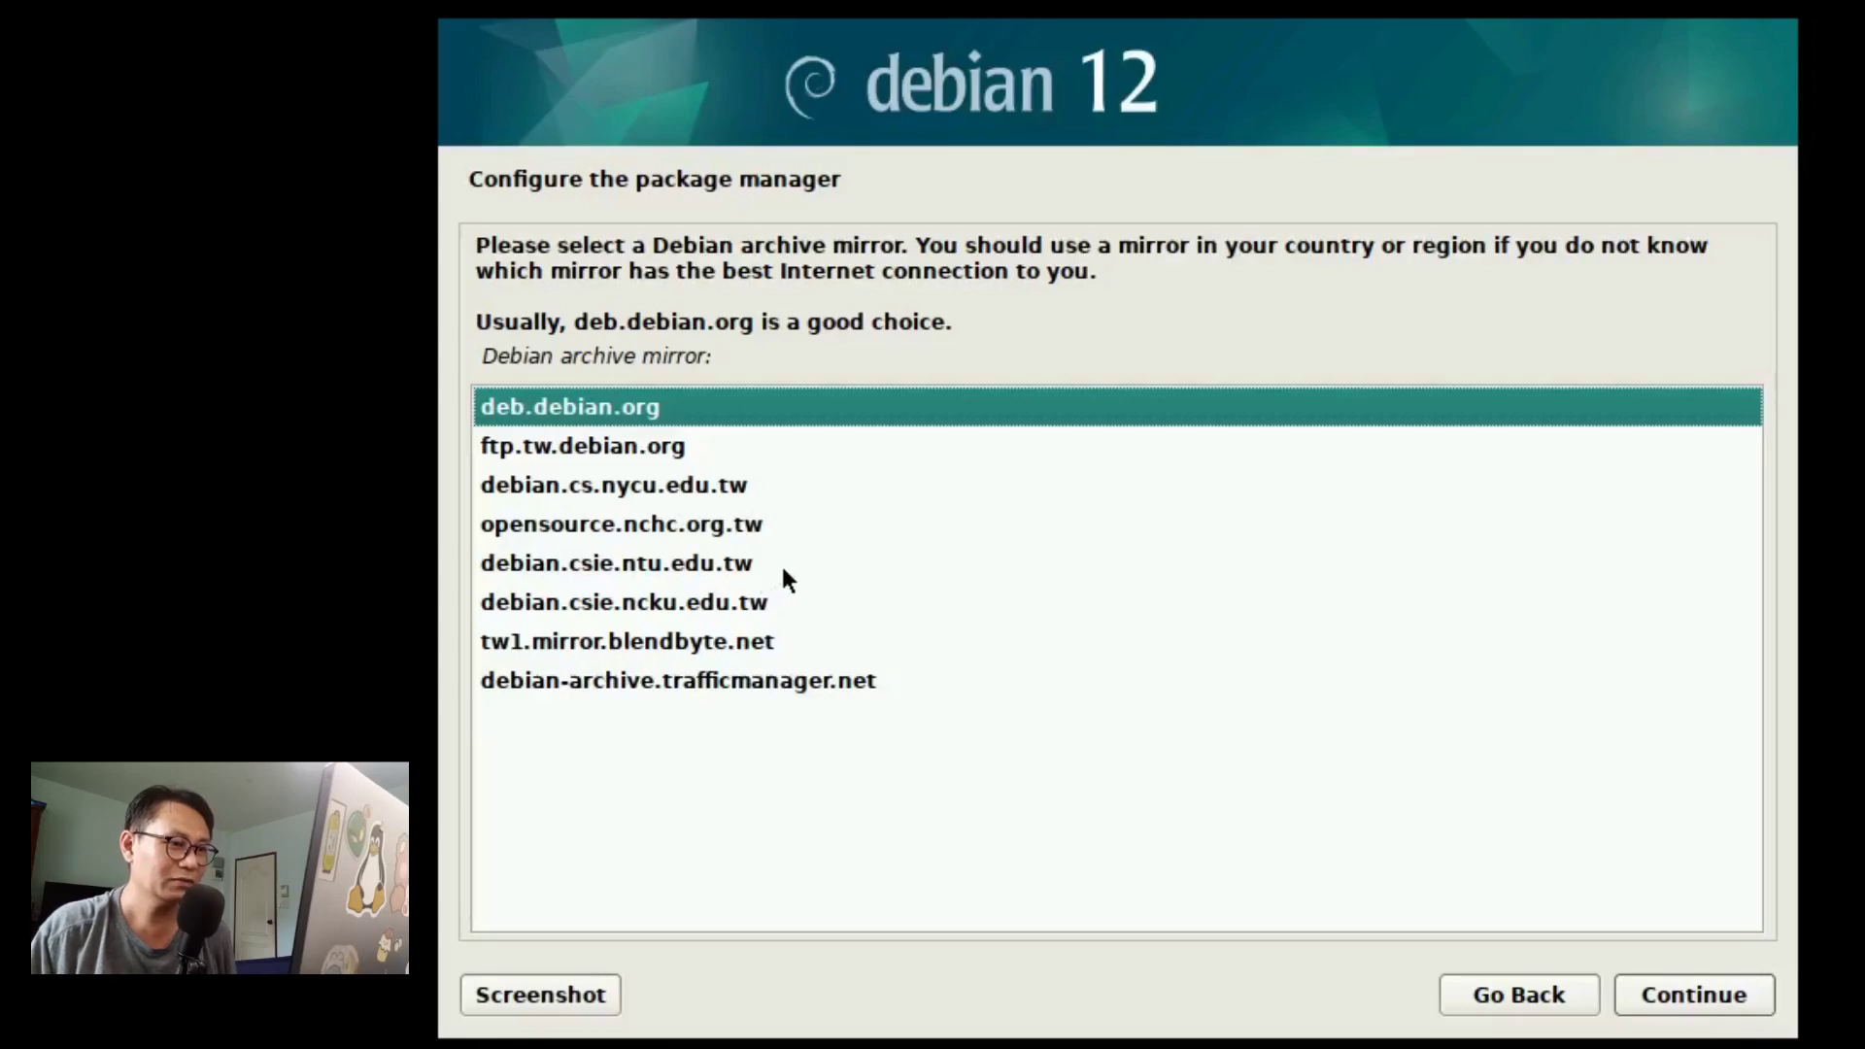
Choose ftp.tw.debian.org as the Debian archive mirror and continue with the HTTP proxy information left blank.
click(719, 449)
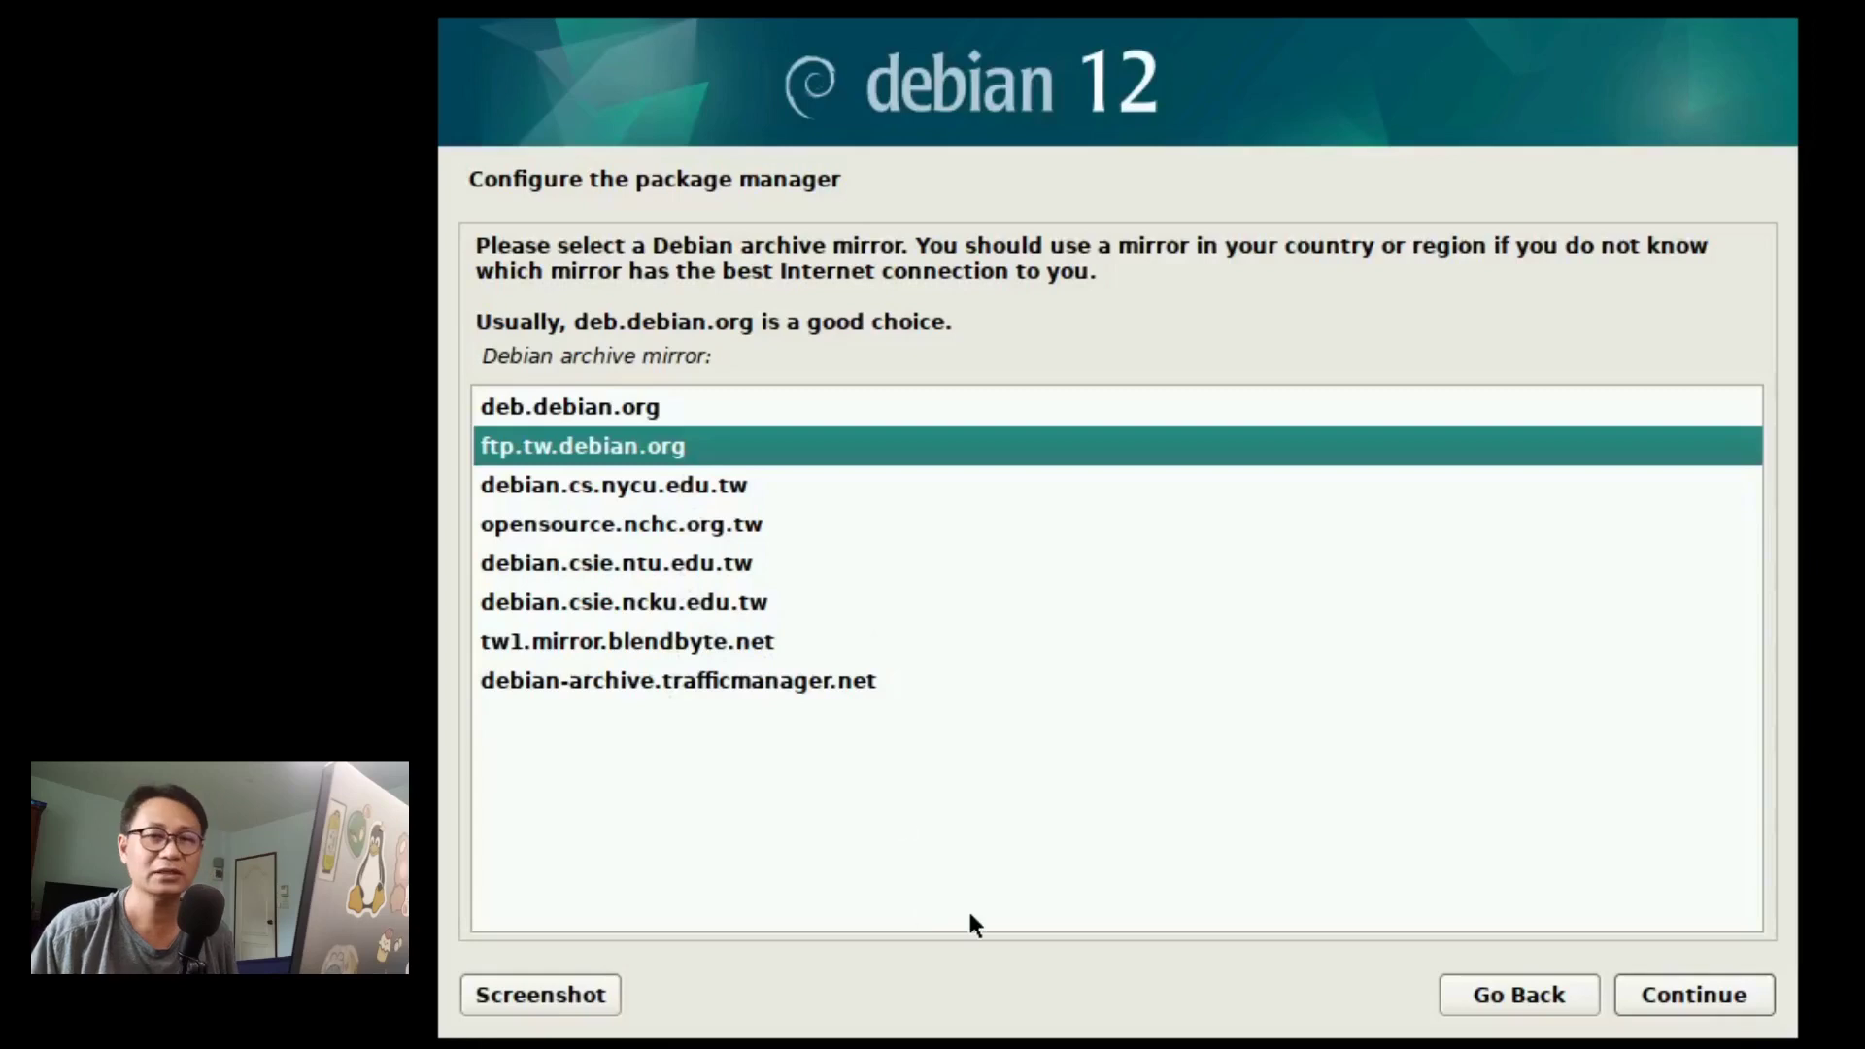
click(1675, 998)
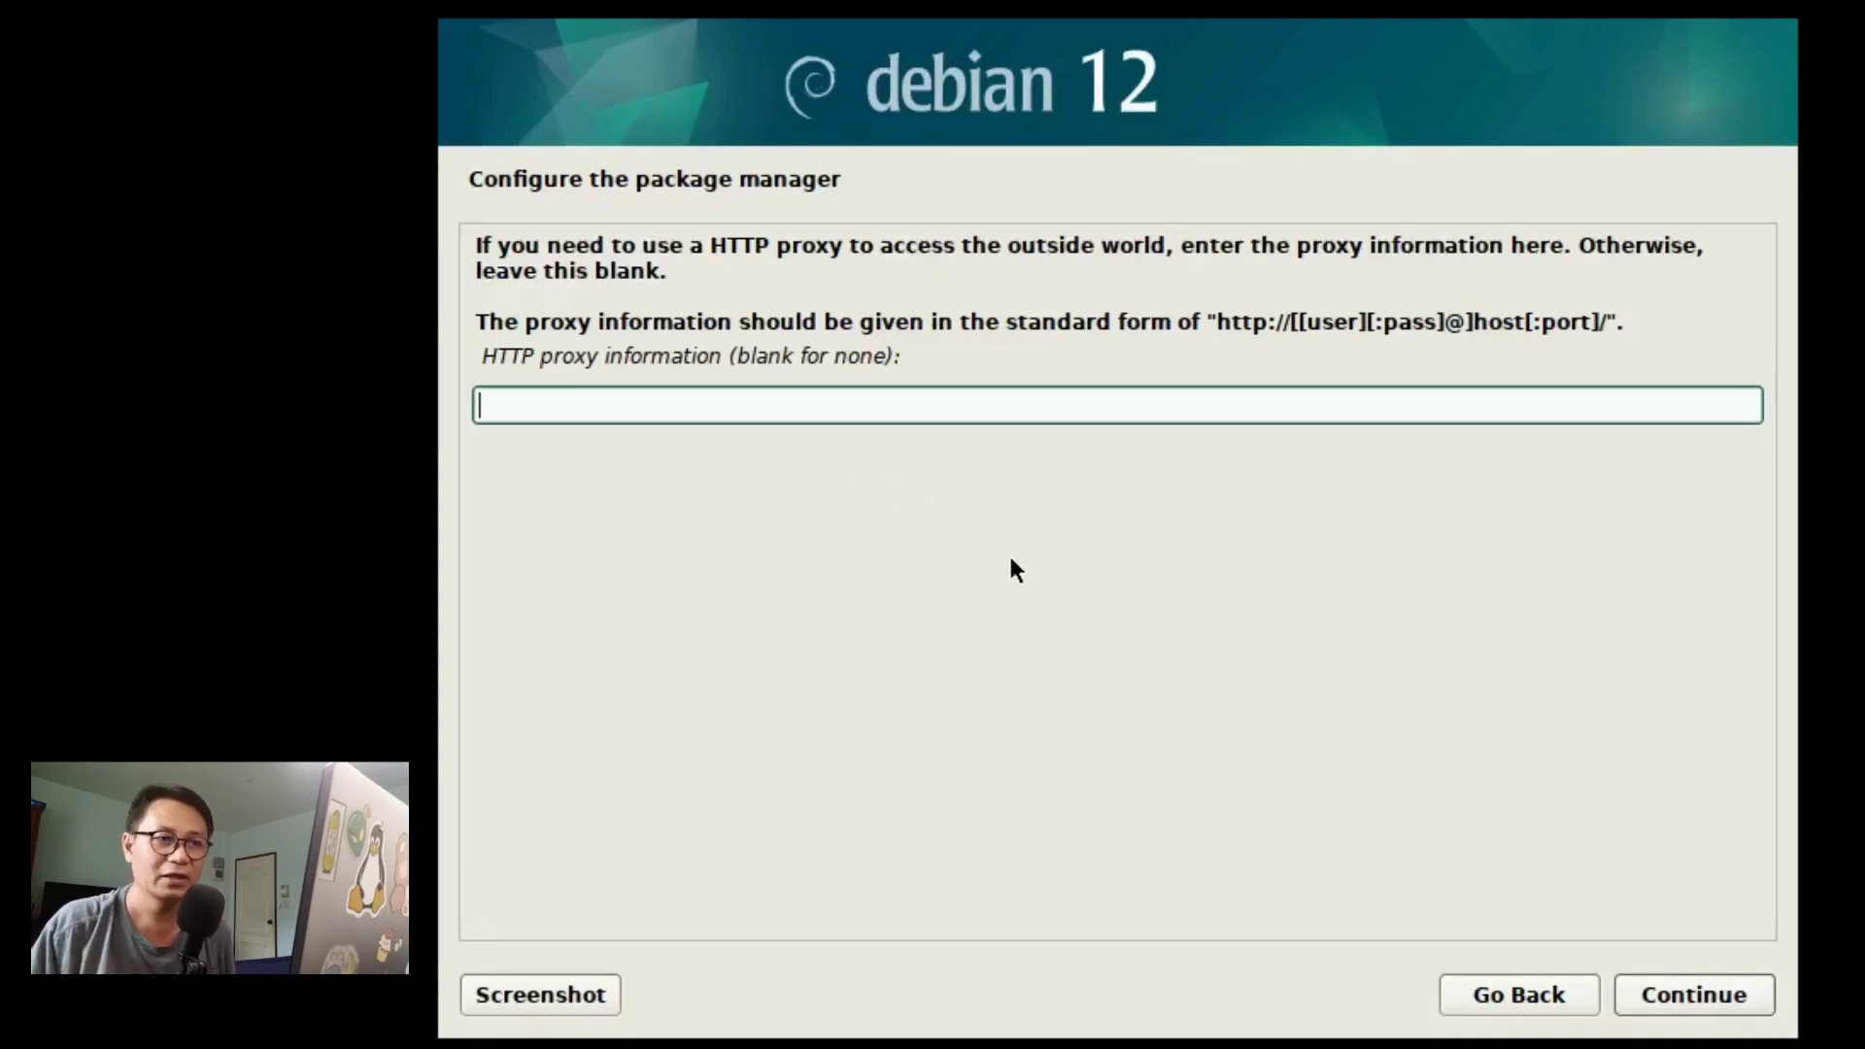
click(1715, 994)
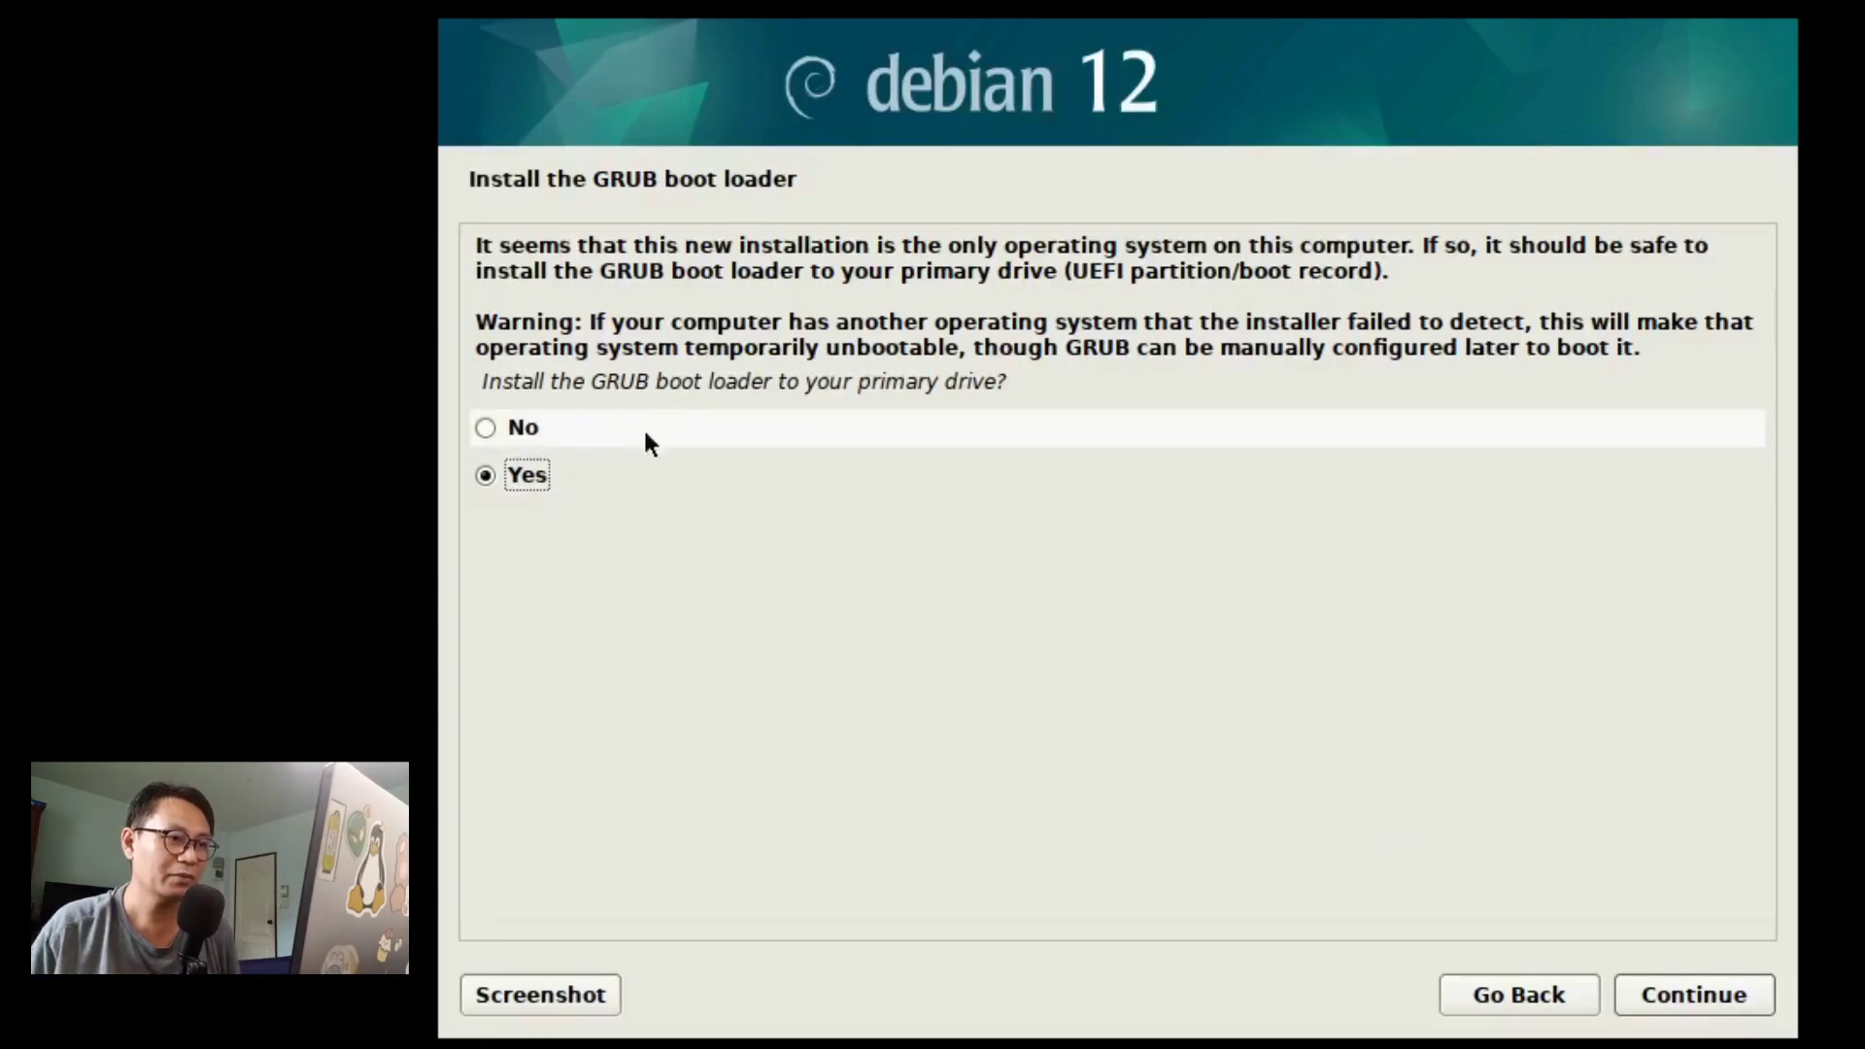
Agree to install the GRUB boot loader to the primary drive and install it on the /dev/sda VBOX hard disk.
click(1705, 992)
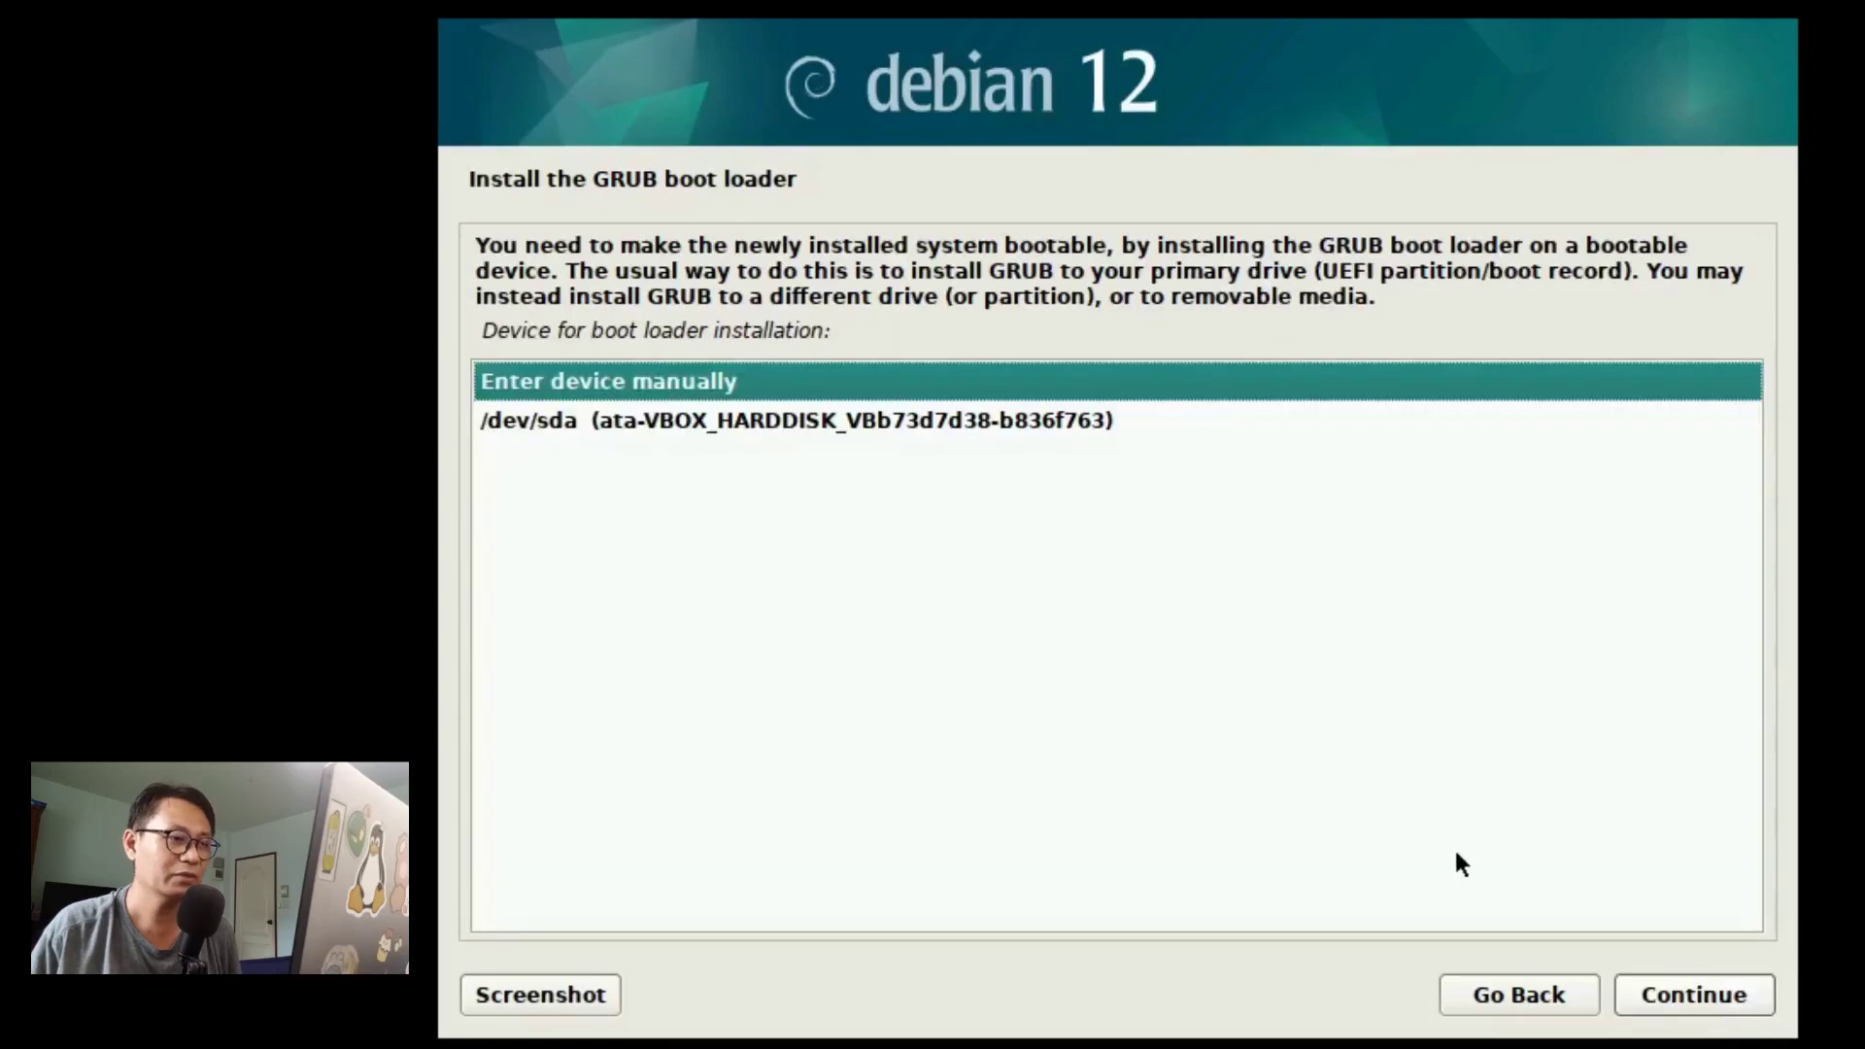
click(847, 422)
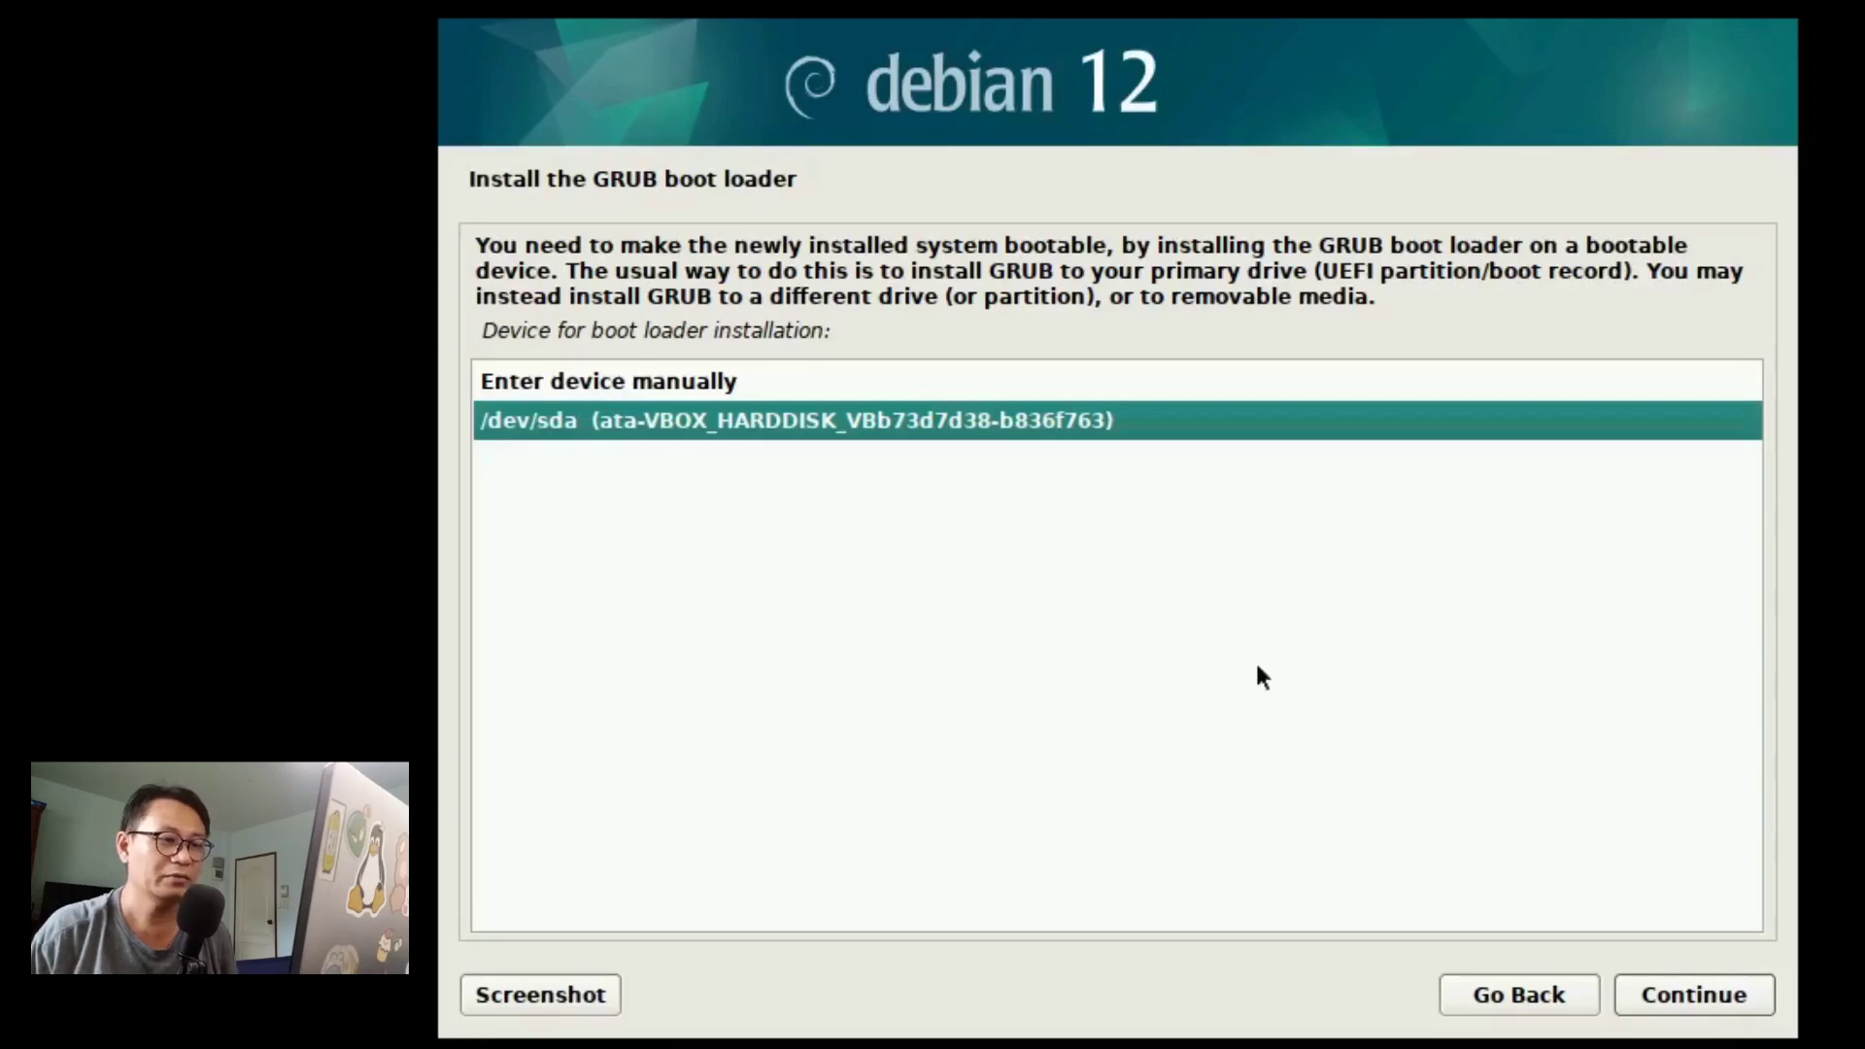
click(1698, 1000)
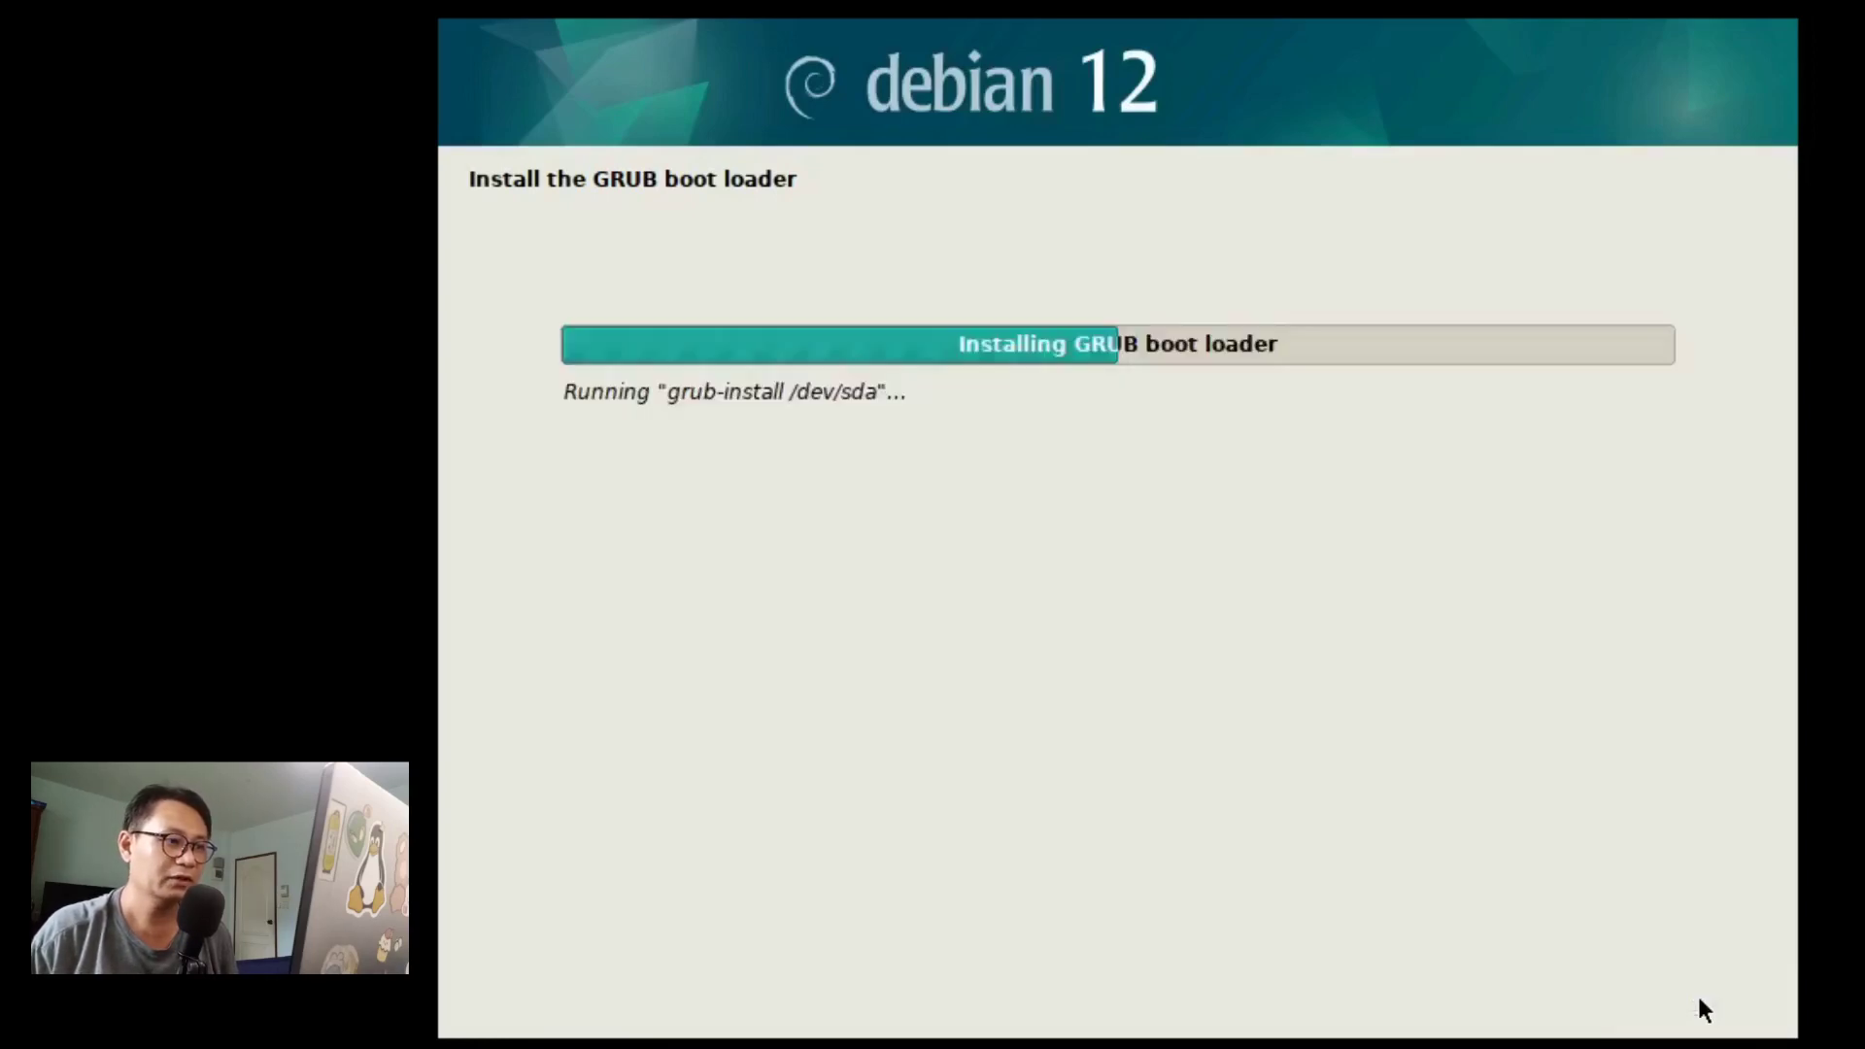